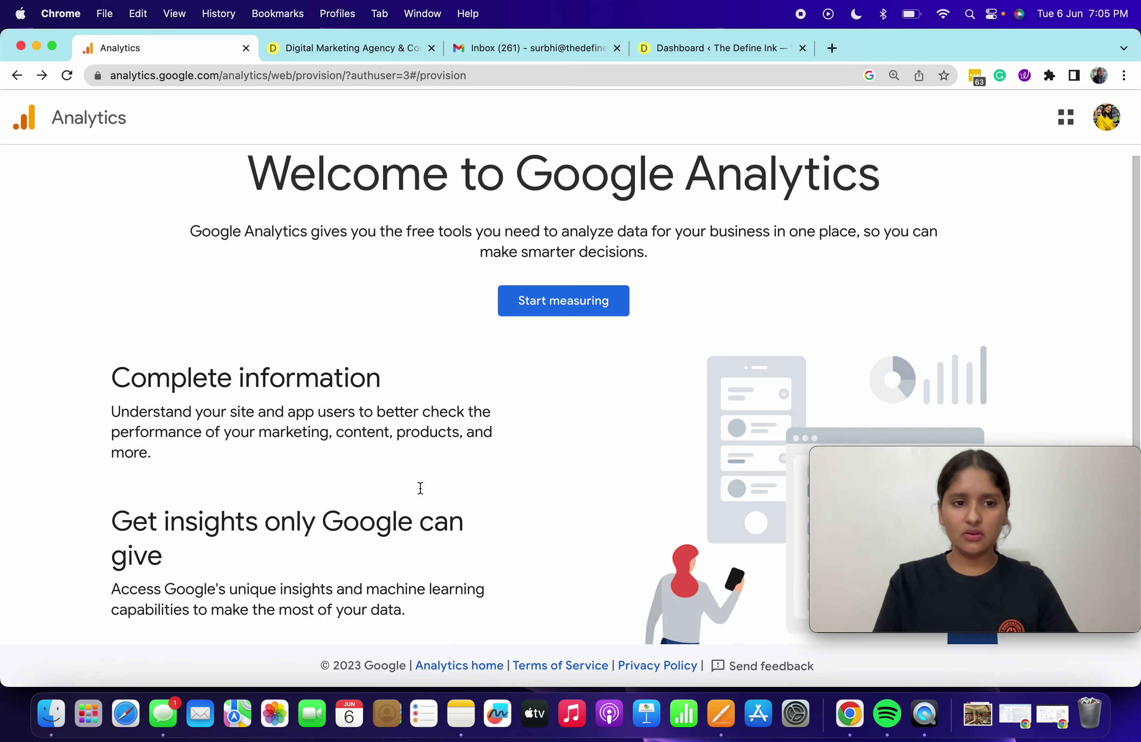
Start the Google Analytics account setup from the welcome page
scroll(311, 399, up, 5)
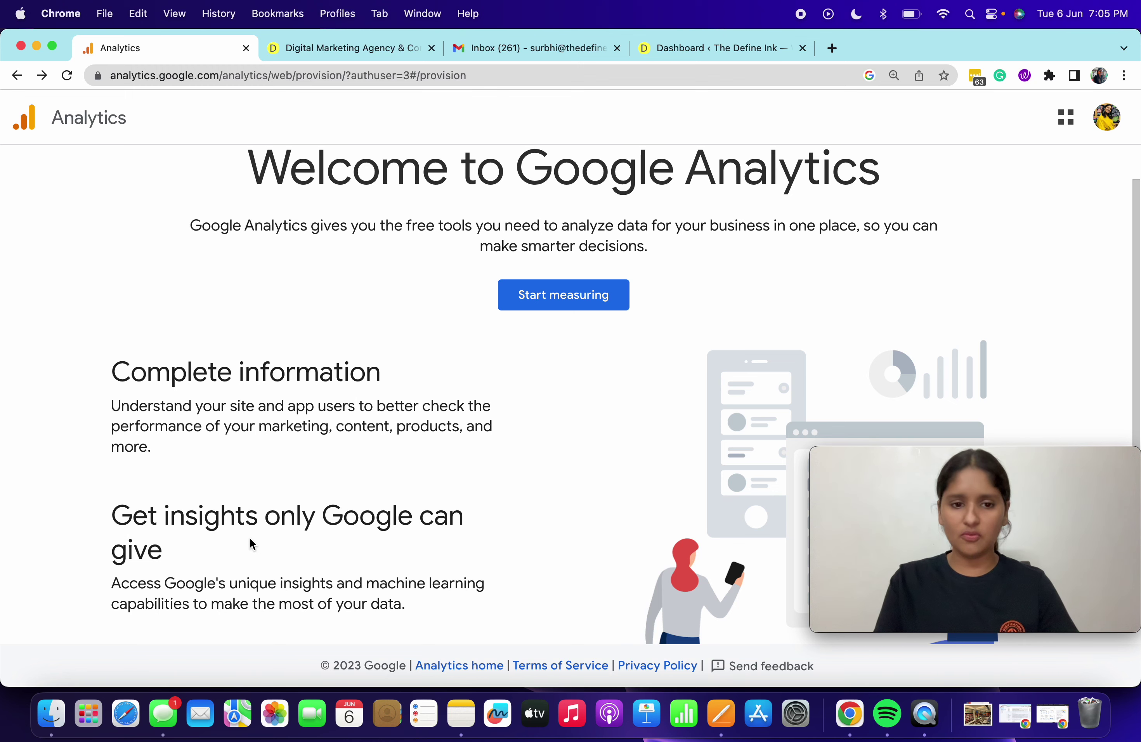
scroll(337, 346, up, 2)
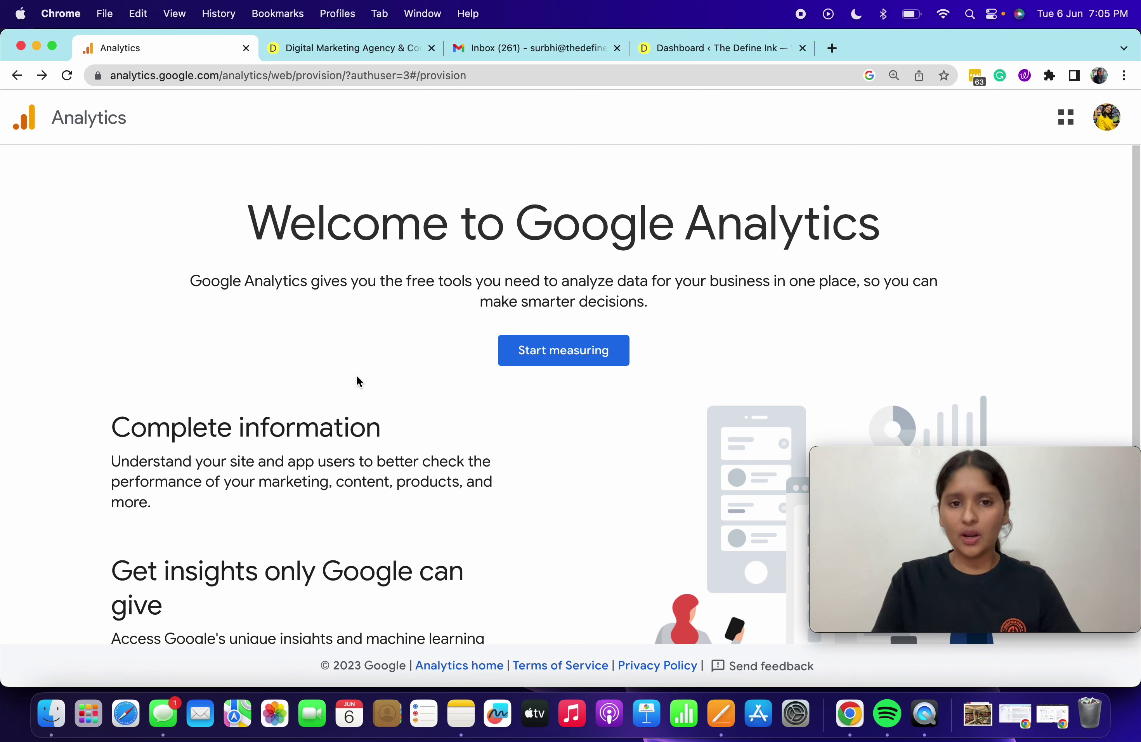
click(593, 355)
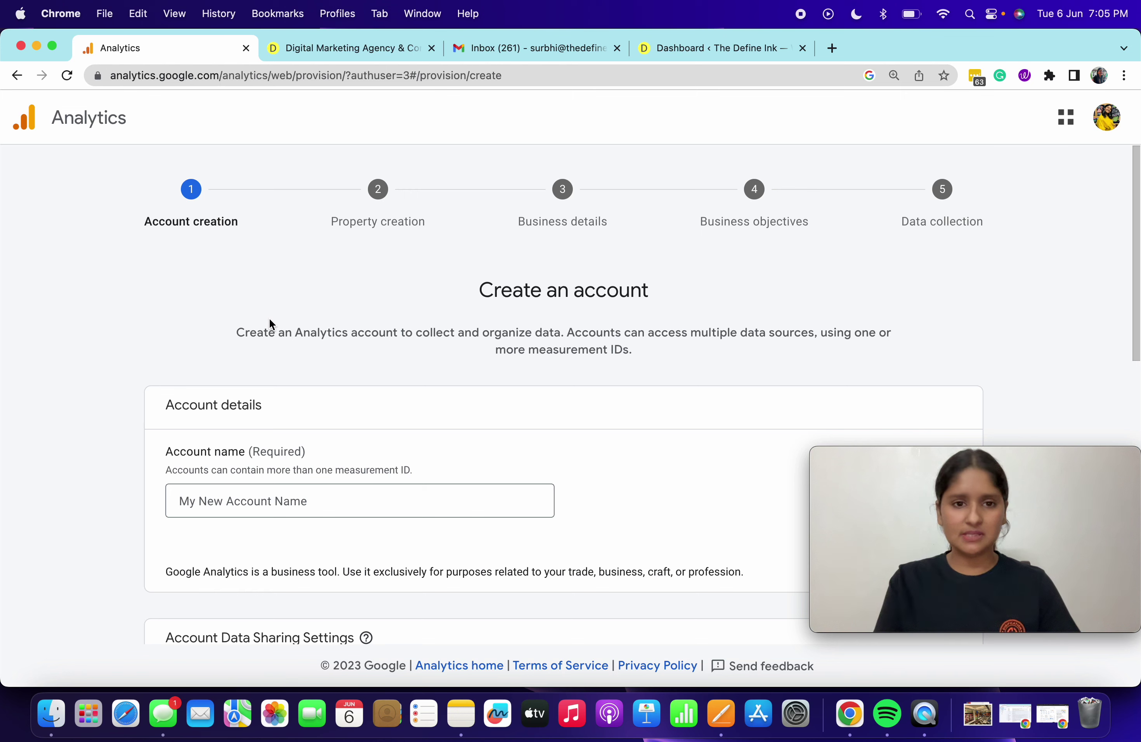
Name the new Analytics account "The Define ink"
scroll(269, 318, down, 2)
scroll(3, 445, up, 2)
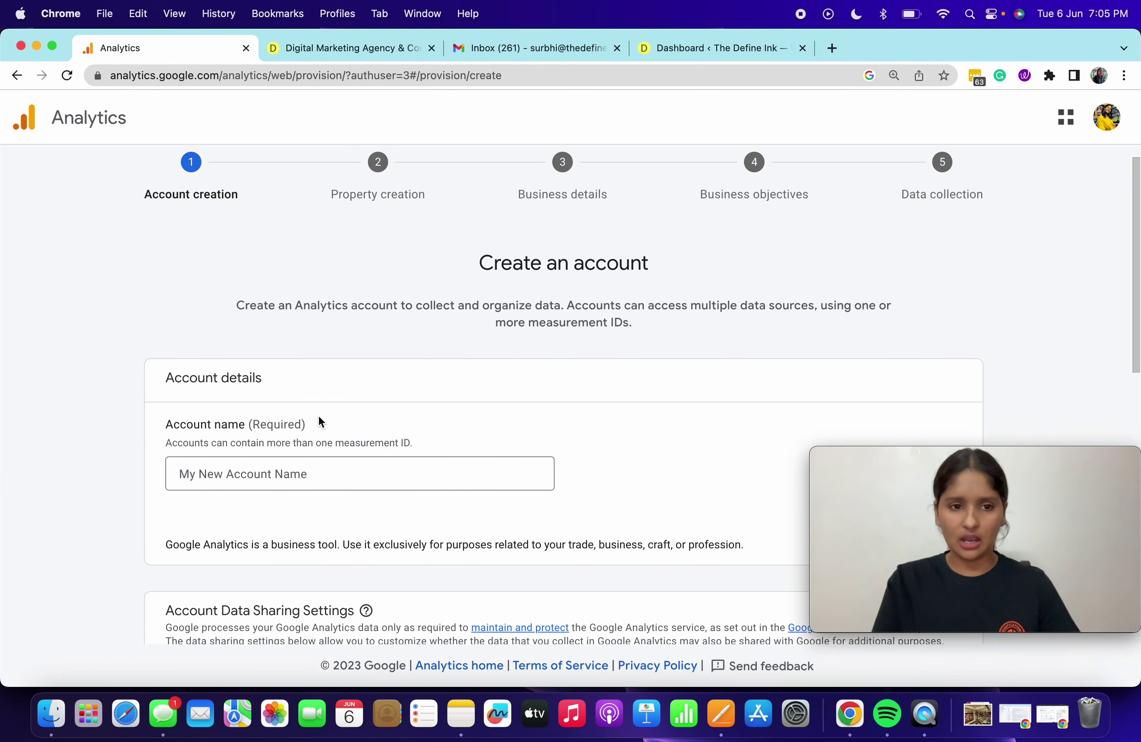
click(268, 476)
text(The D)
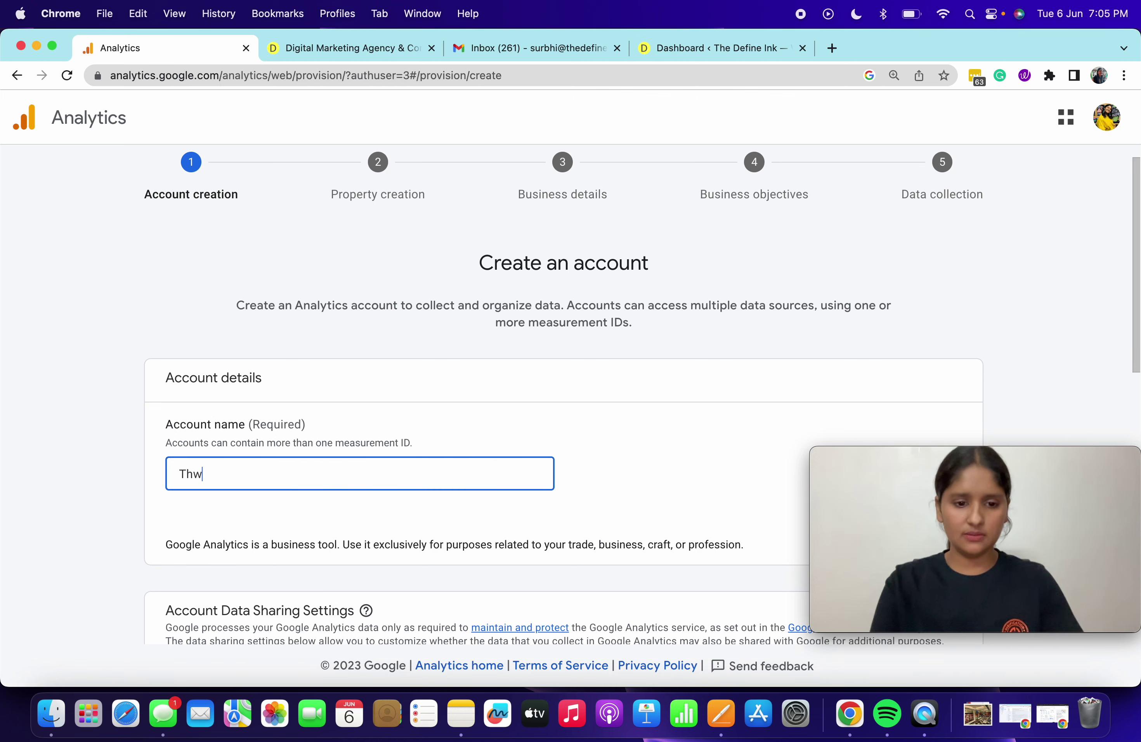
text(efine ink)
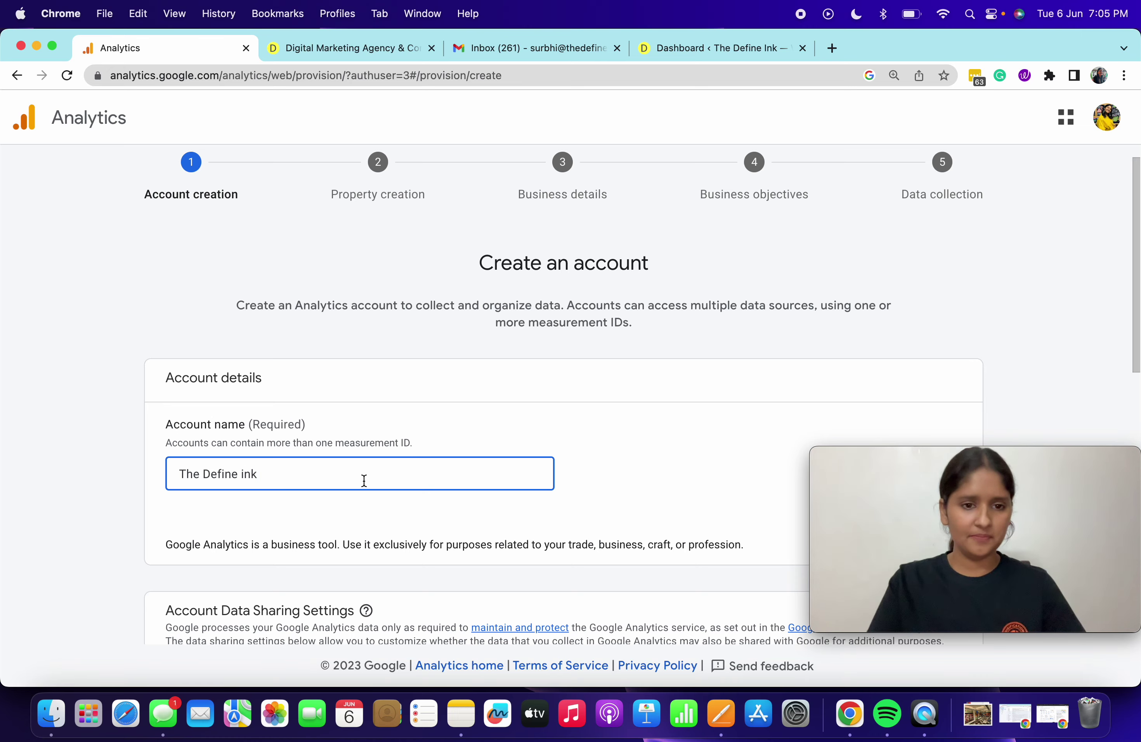
Keep the account data sharing settings as they are and continue to property creation
scroll(363, 480, down, 10)
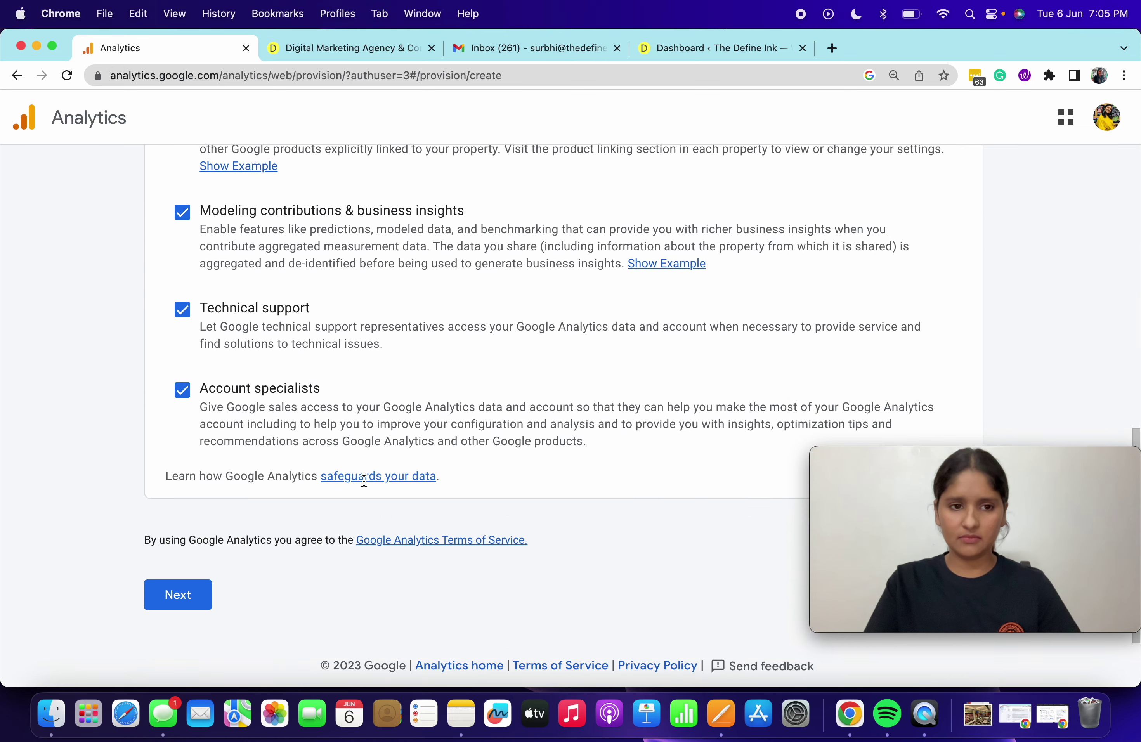
scroll(145, 371, up, 2)
scroll(195, 289, down, 3)
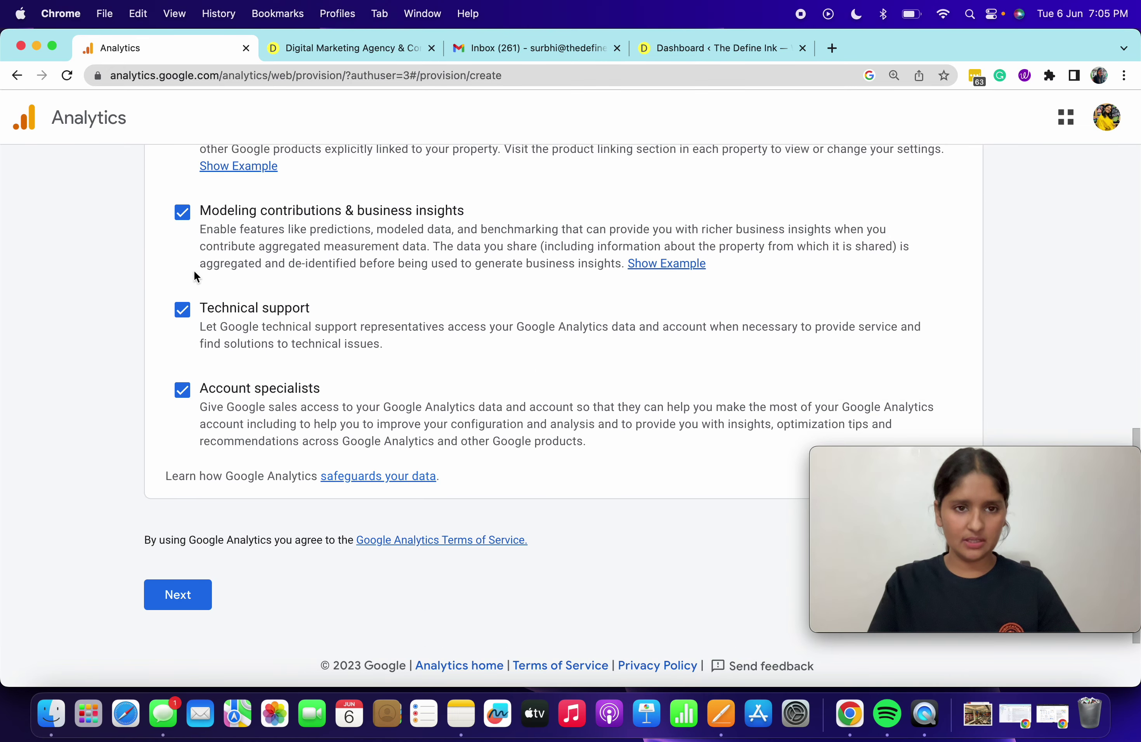
click(175, 595)
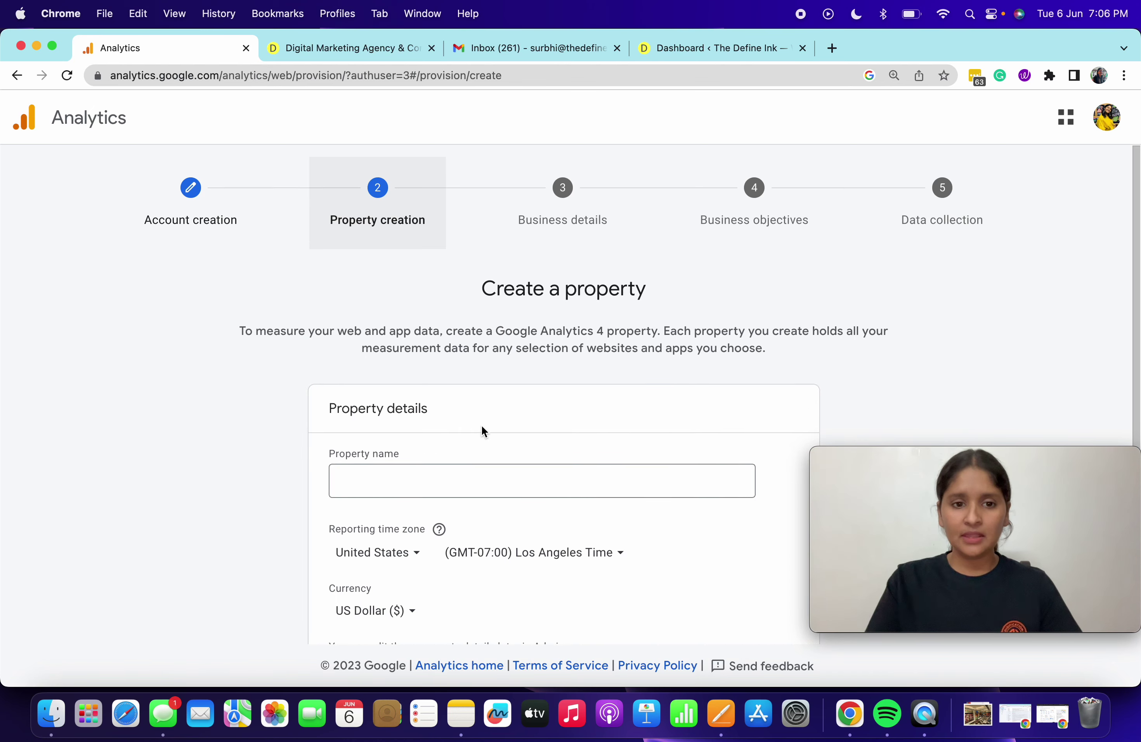
Name the new property "The Define Ink"
scroll(481, 425, down, 3)
click(397, 359)
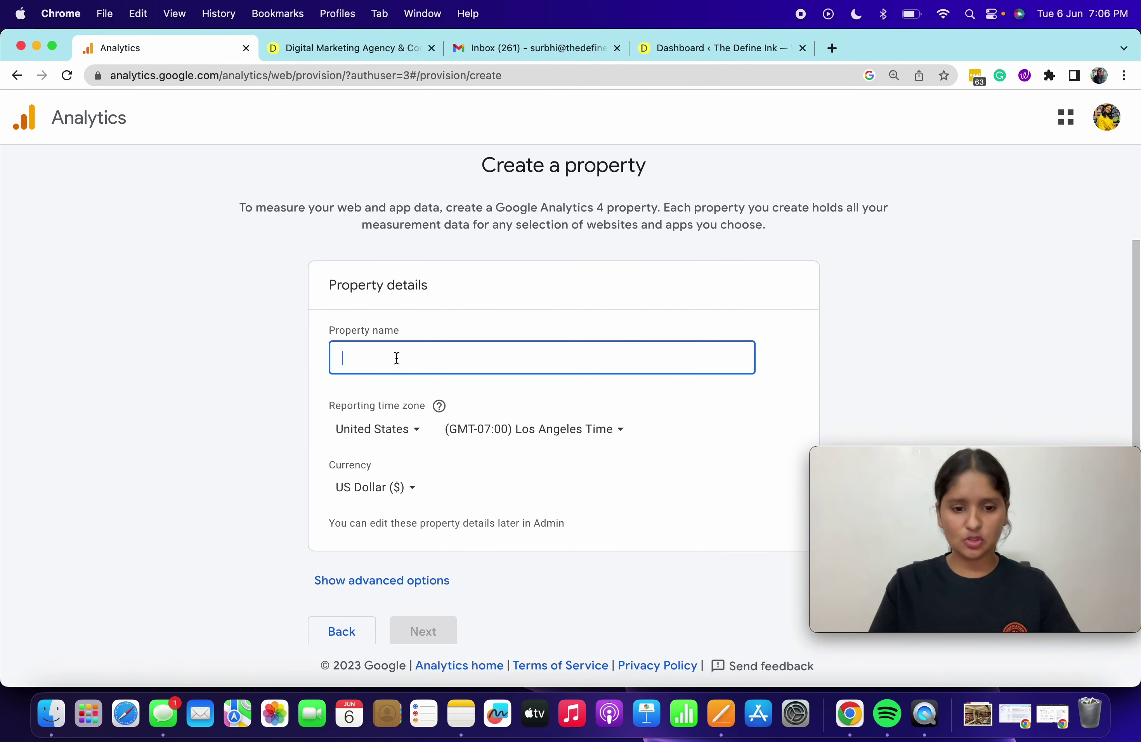
text(The De)
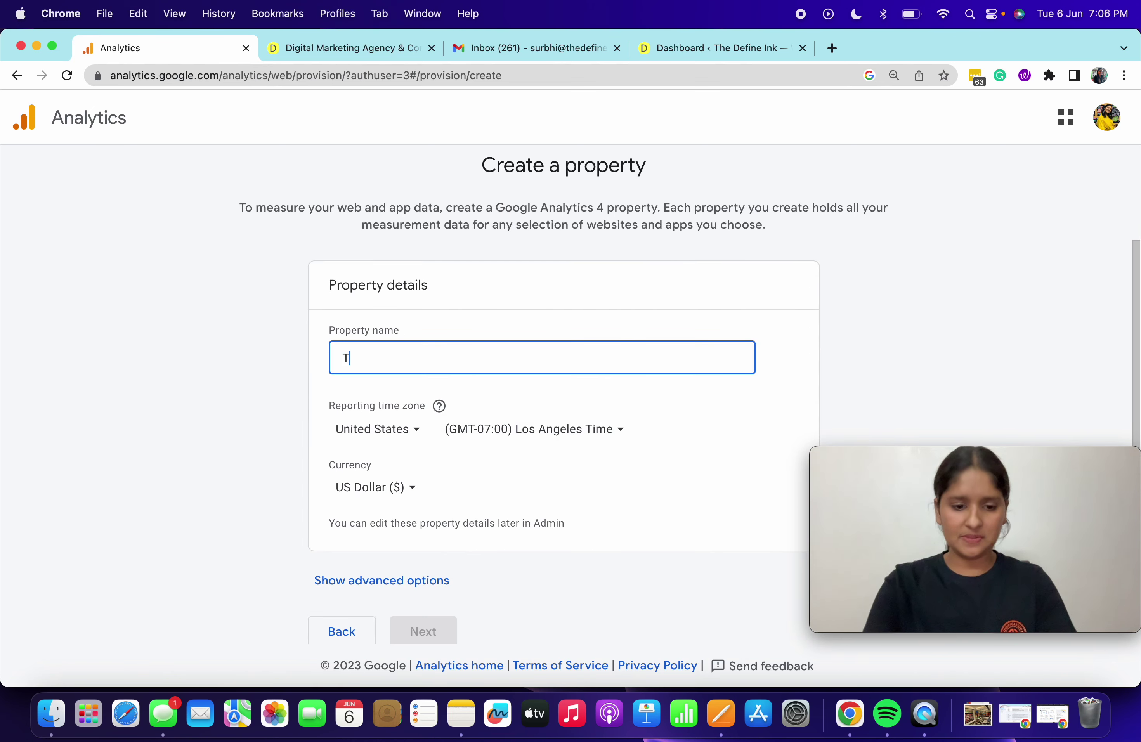
key(BackSpace)
key(BackSpace)
text(D)
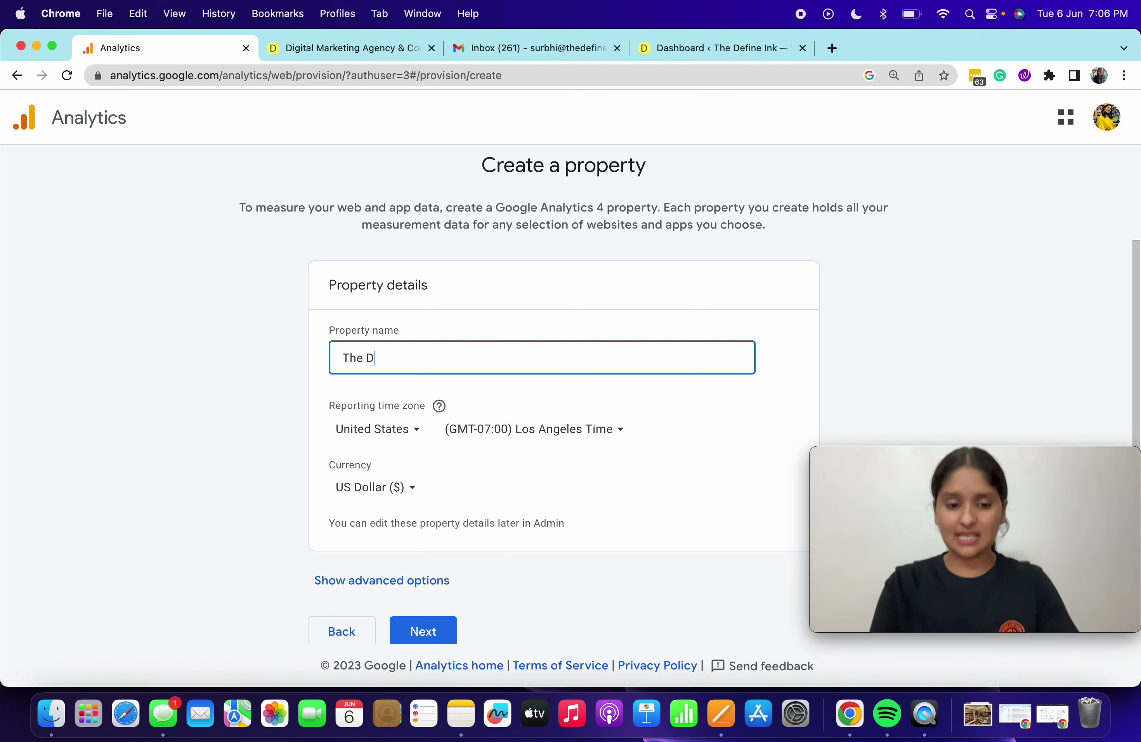
text(efine Ink)
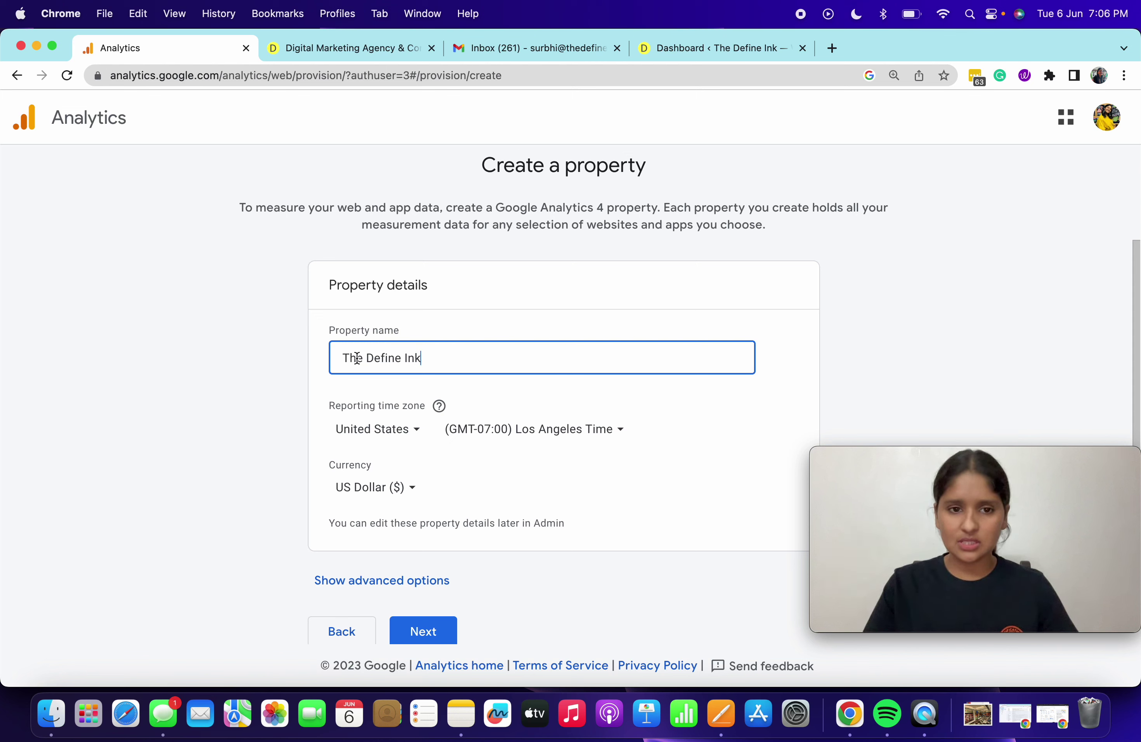
Set the property's reporting time zone country to India
click(361, 431)
text(in)
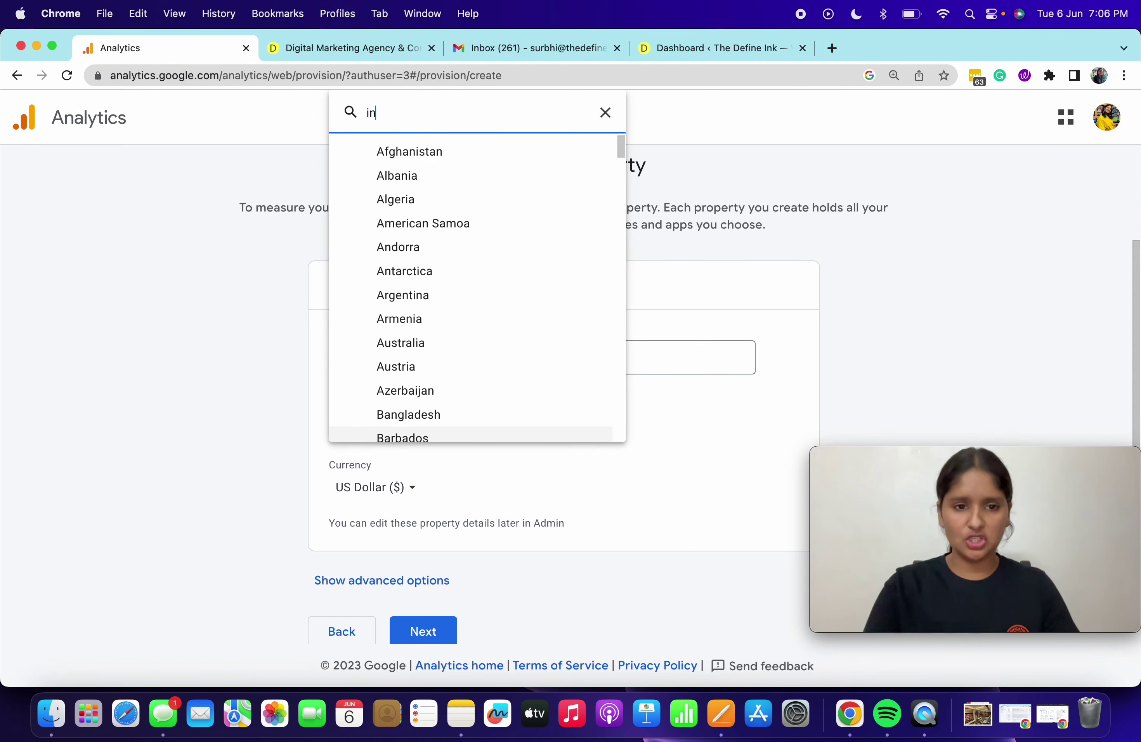
click(381, 367)
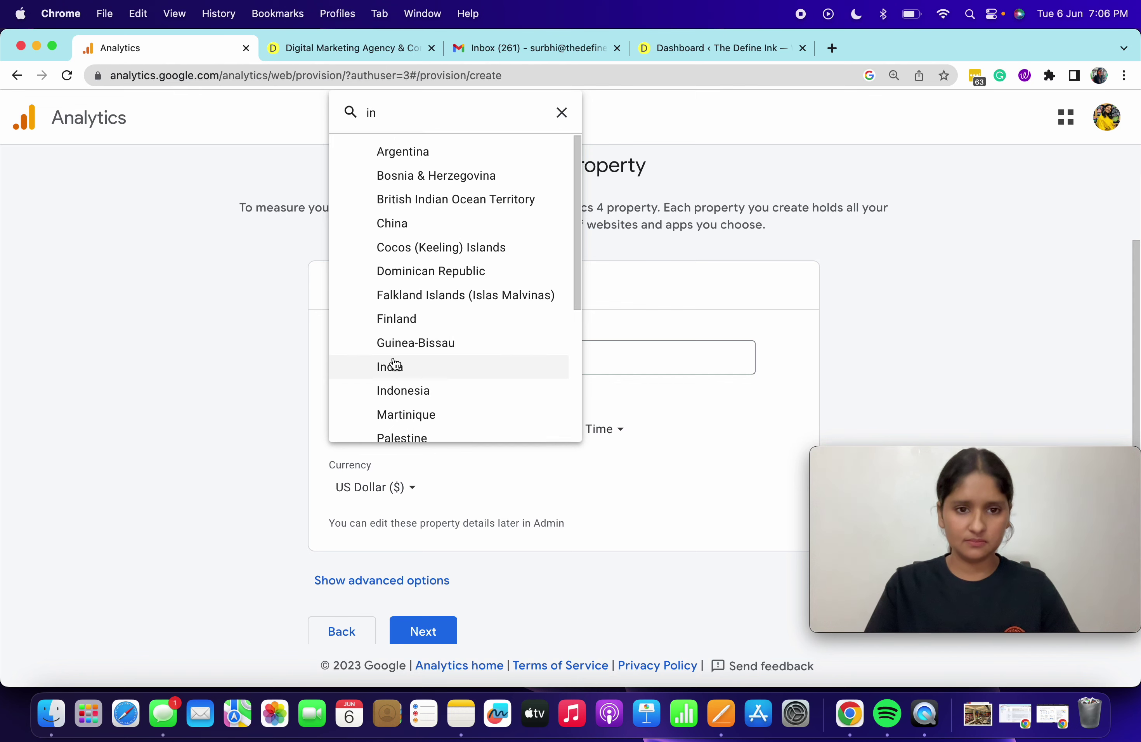
Set the property's currency to Indian Rupee (₹) and continue to the business details
click(363, 492)
text(in)
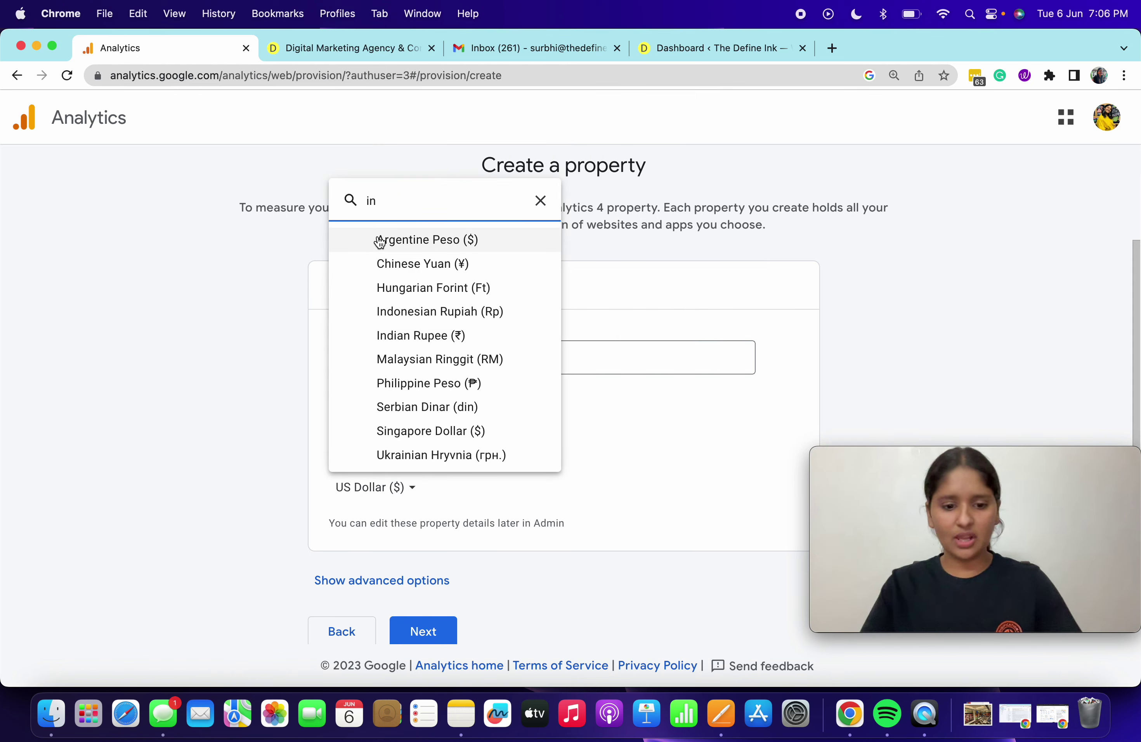
text(r)
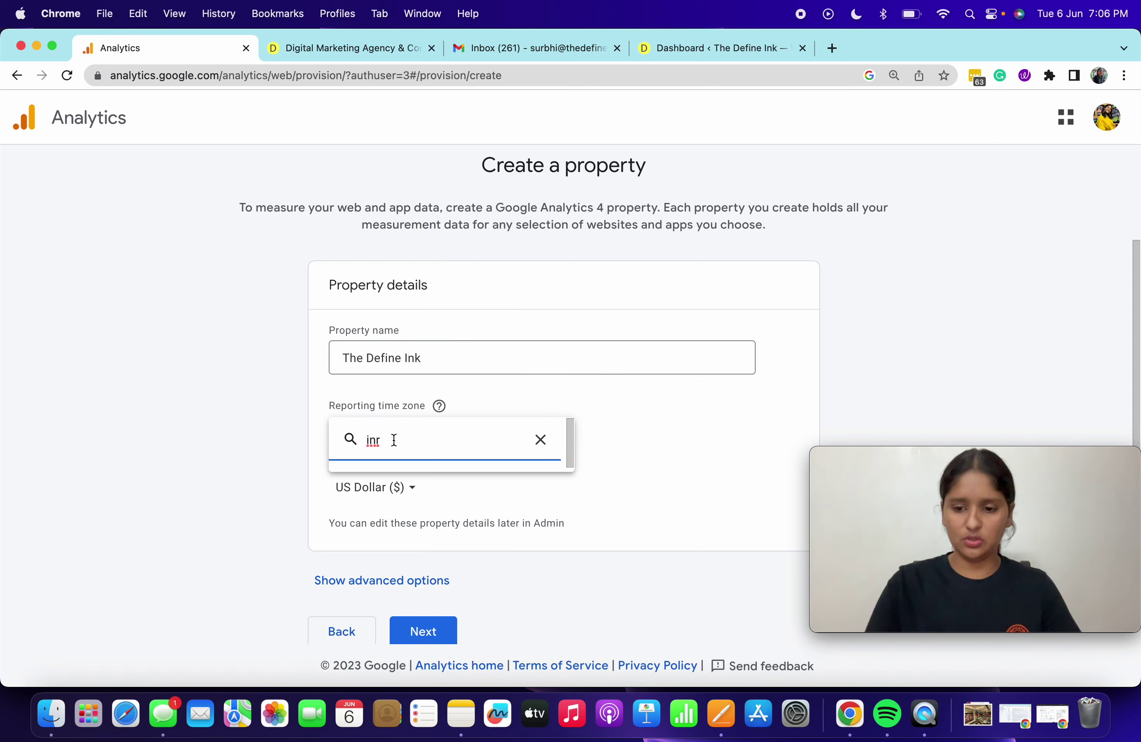
key(BackSpace)
key(BackSpace)
key(BackSpace)
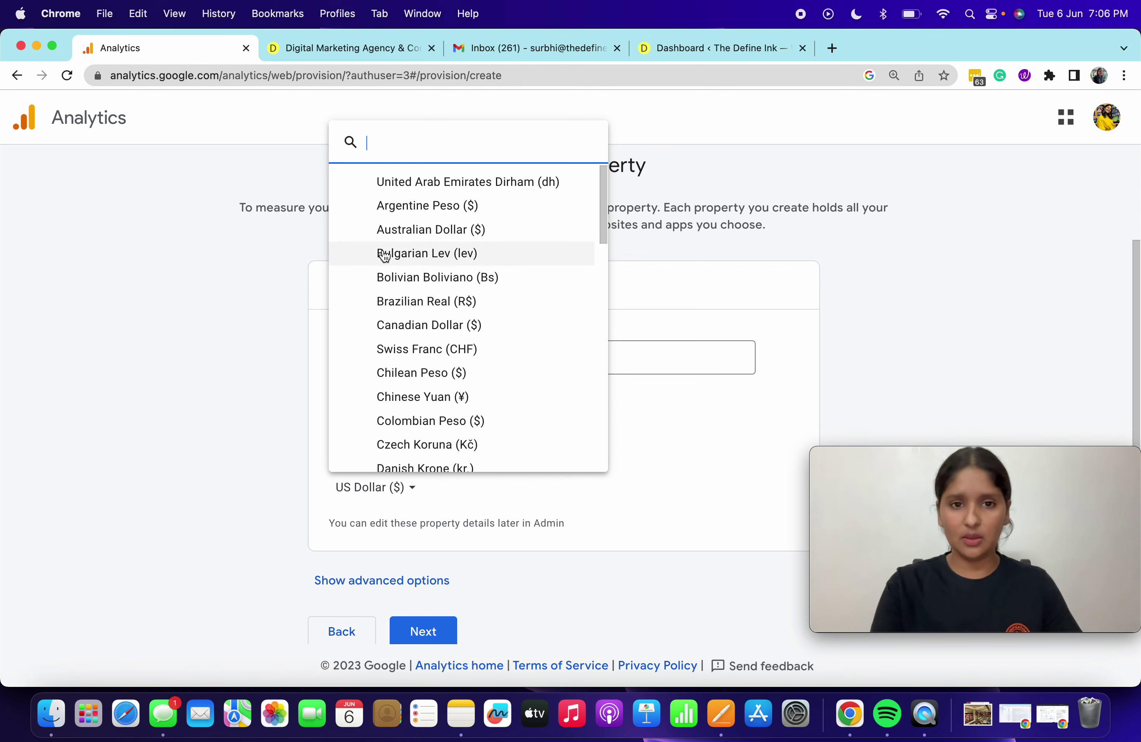
scroll(381, 255, down, 3)
scroll(419, 409, down, 10)
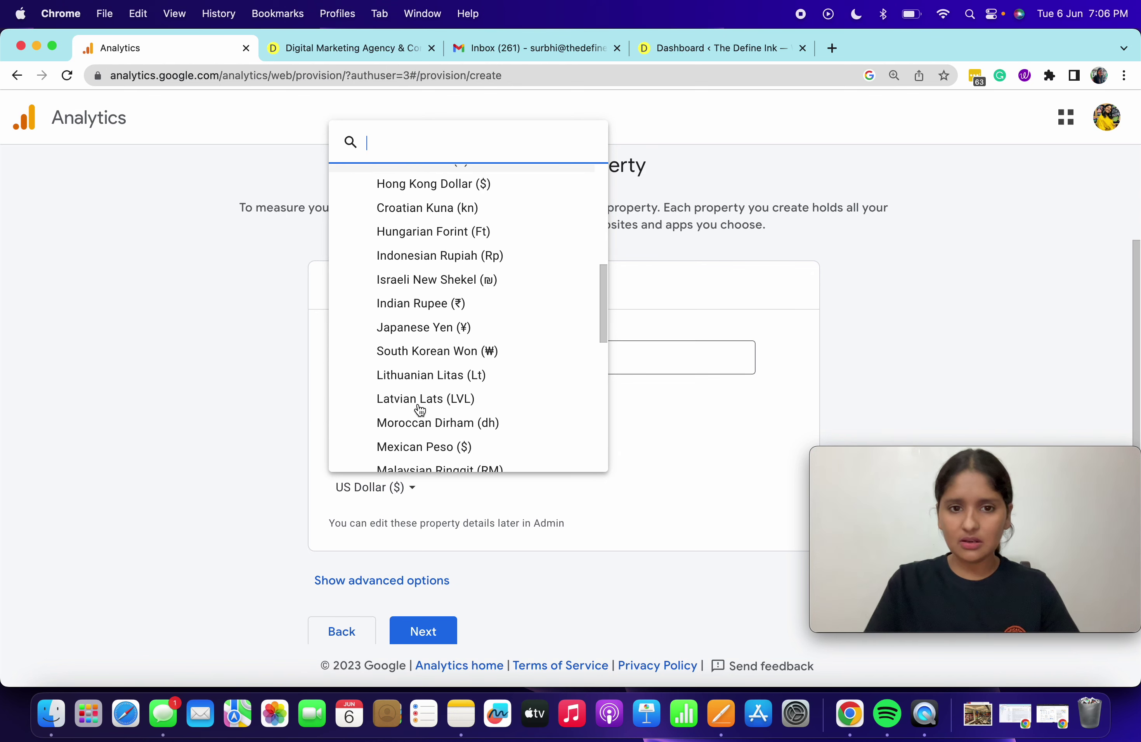
text(in)
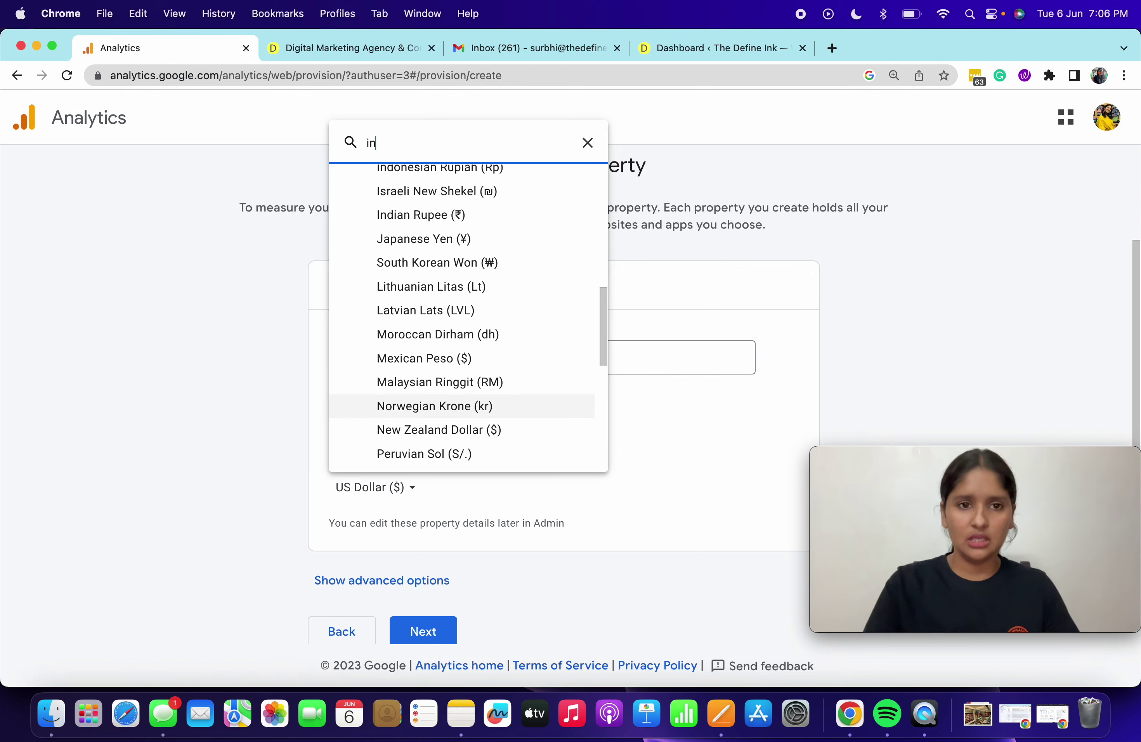
click(406, 333)
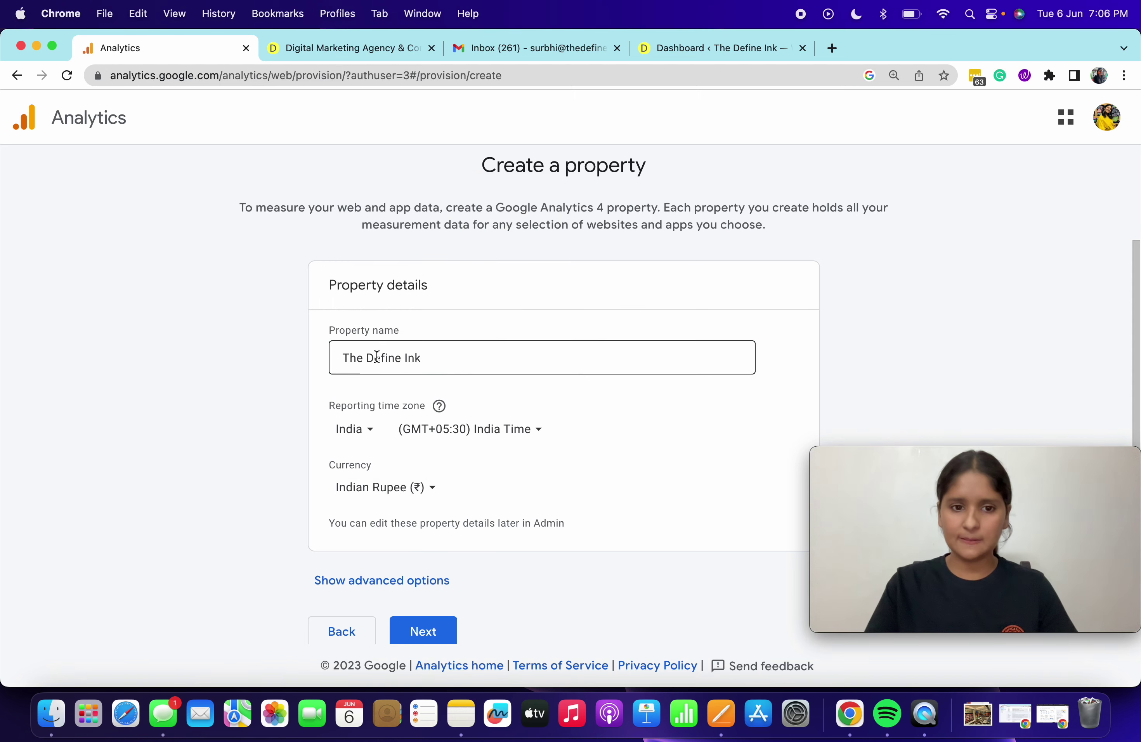
click(425, 637)
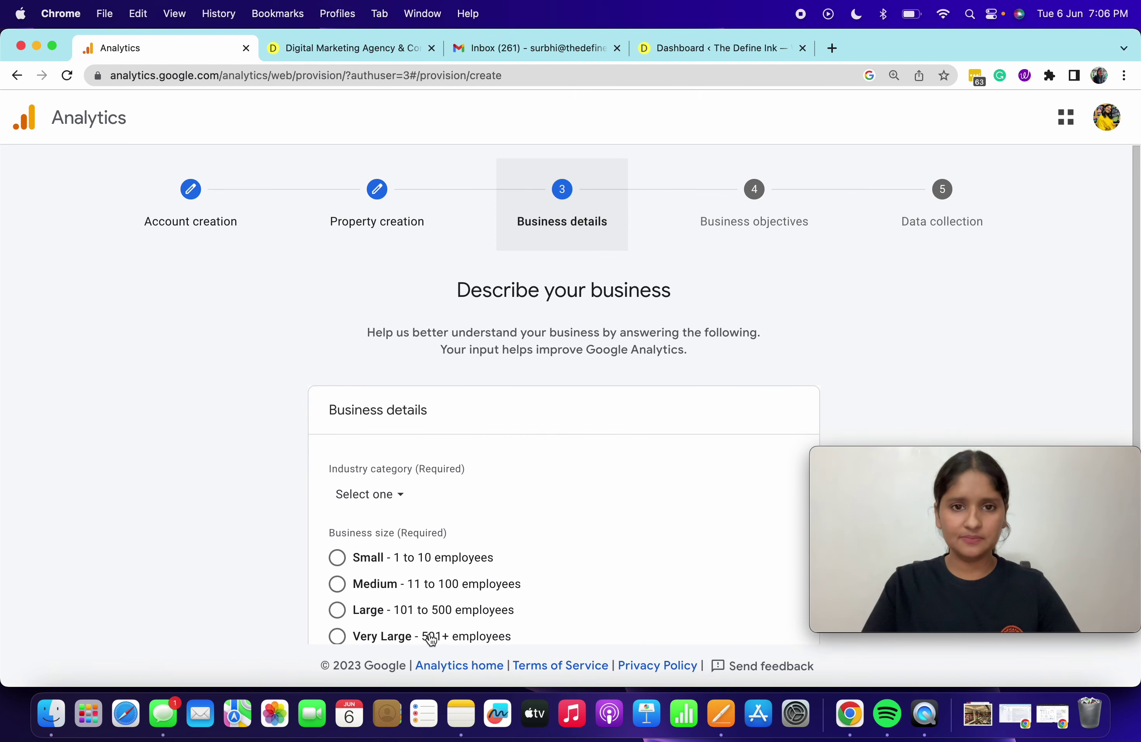
Describe the business as Internet & Telecom, Small with 1 to 10 employees, and continue to the business objectives
click(371, 385)
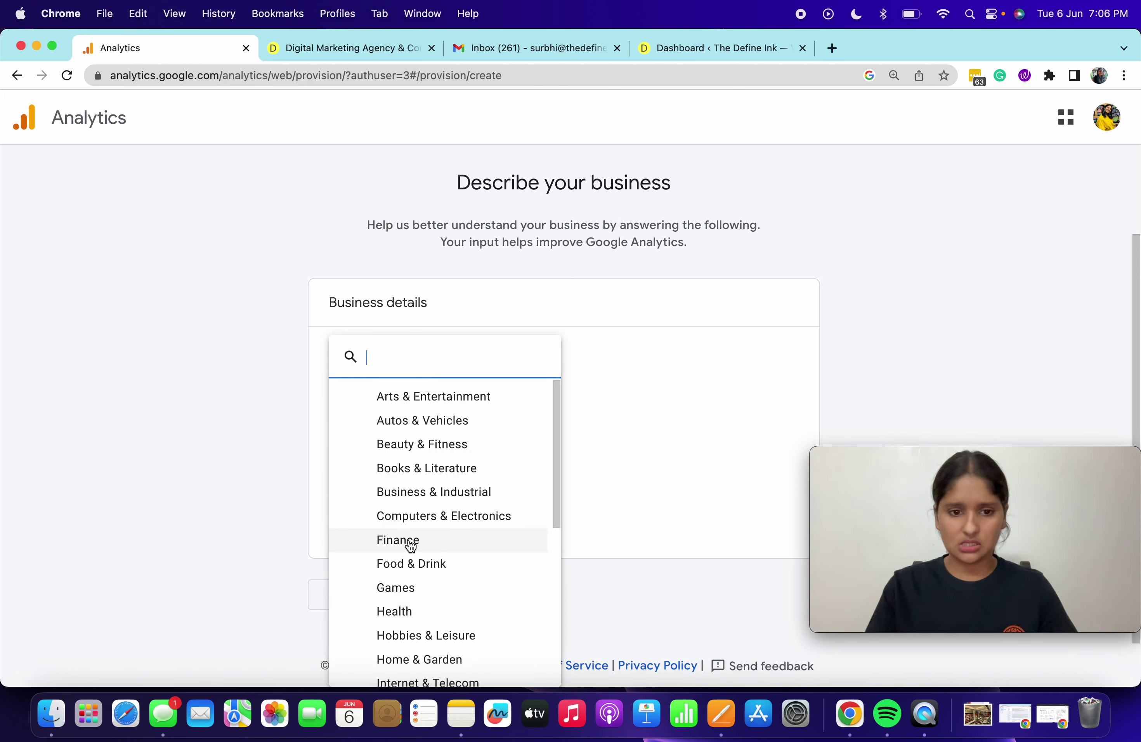
scroll(407, 508, down, 3)
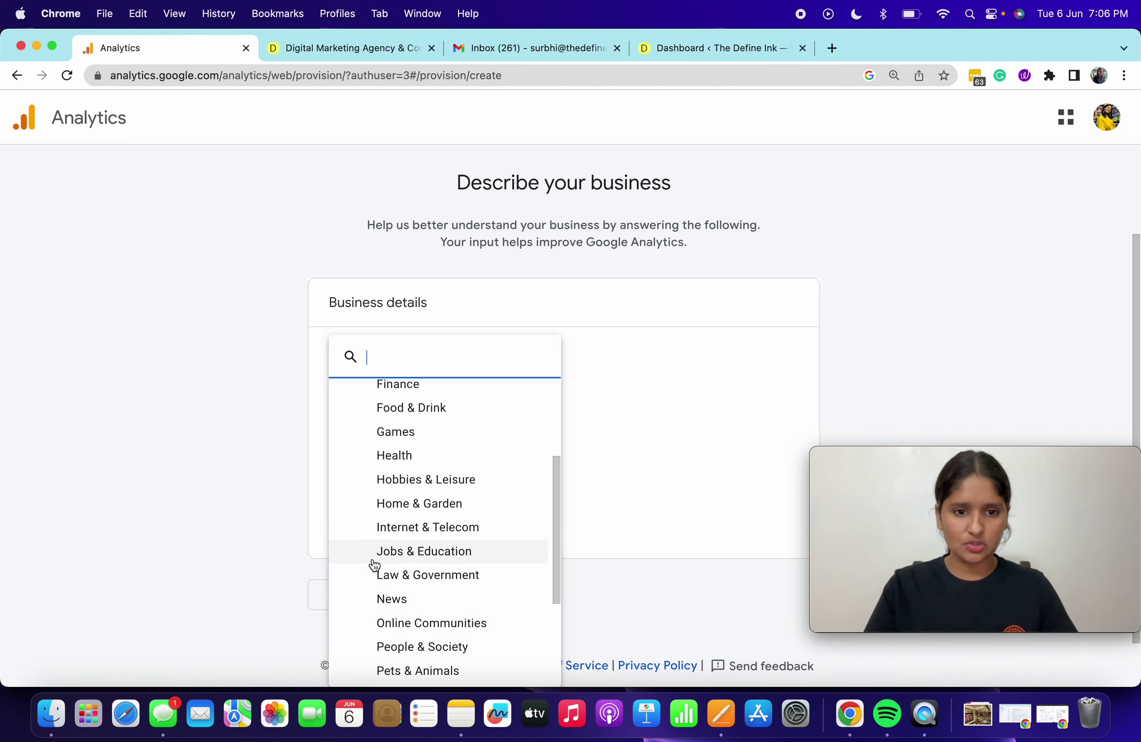
scroll(375, 565, down, 3)
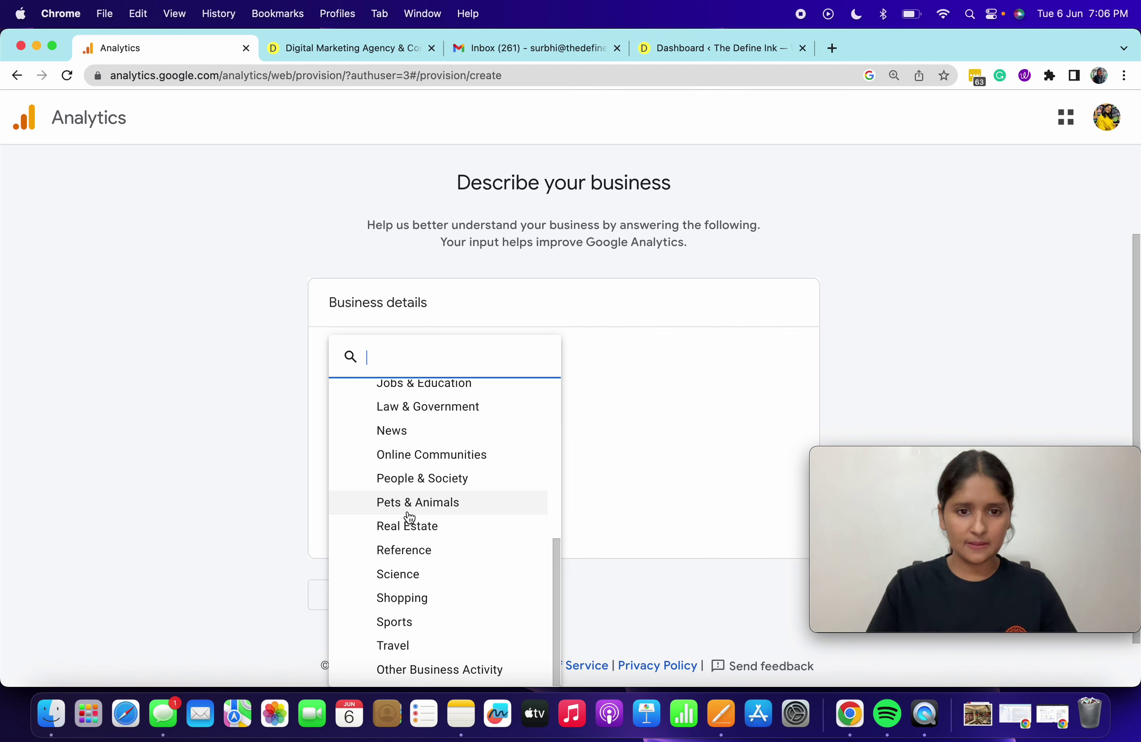
scroll(411, 518, up, 2)
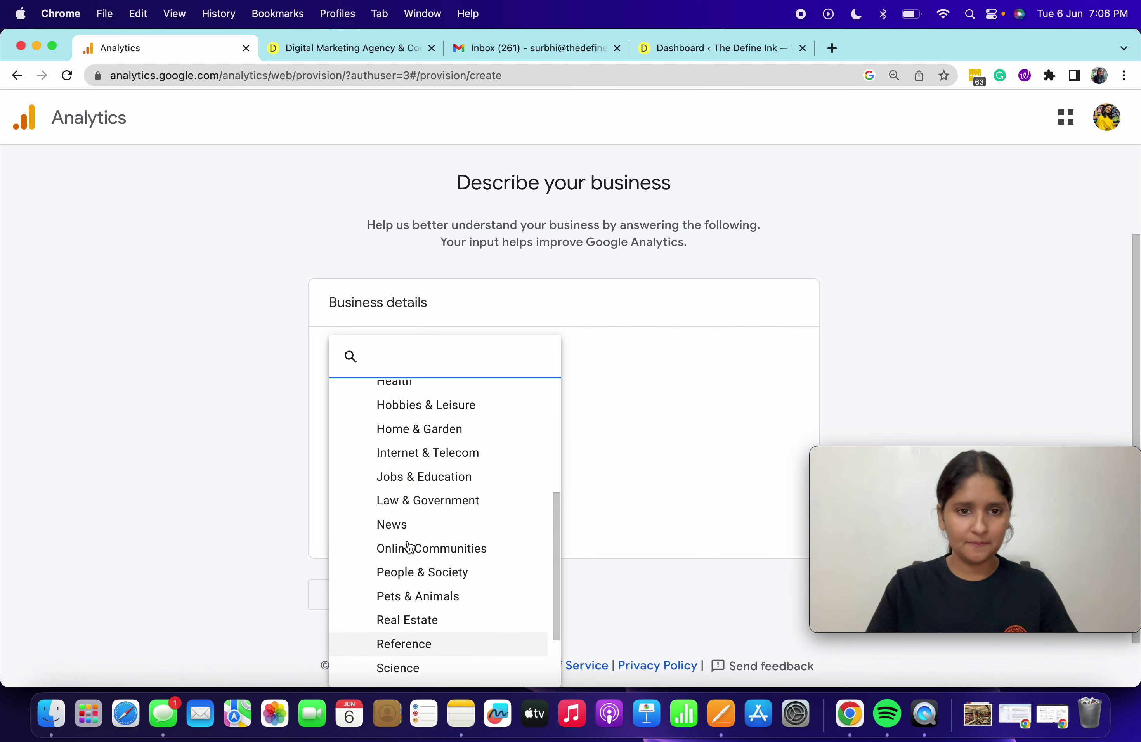
click(384, 455)
click(343, 452)
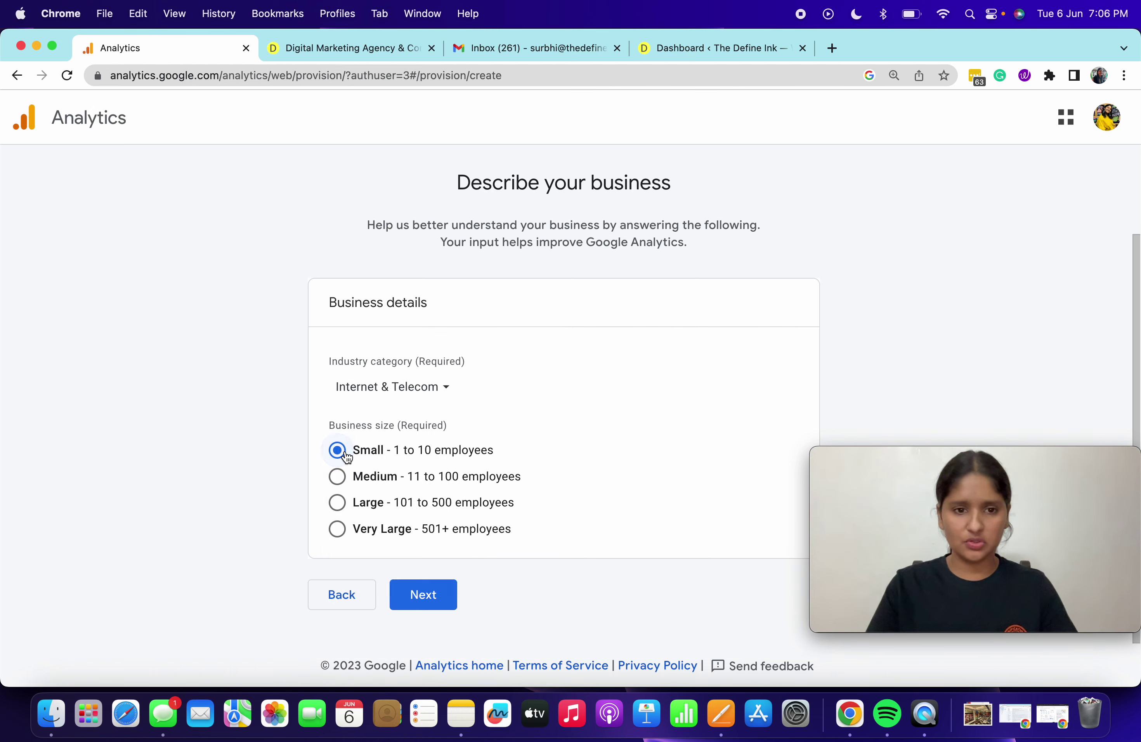
click(427, 597)
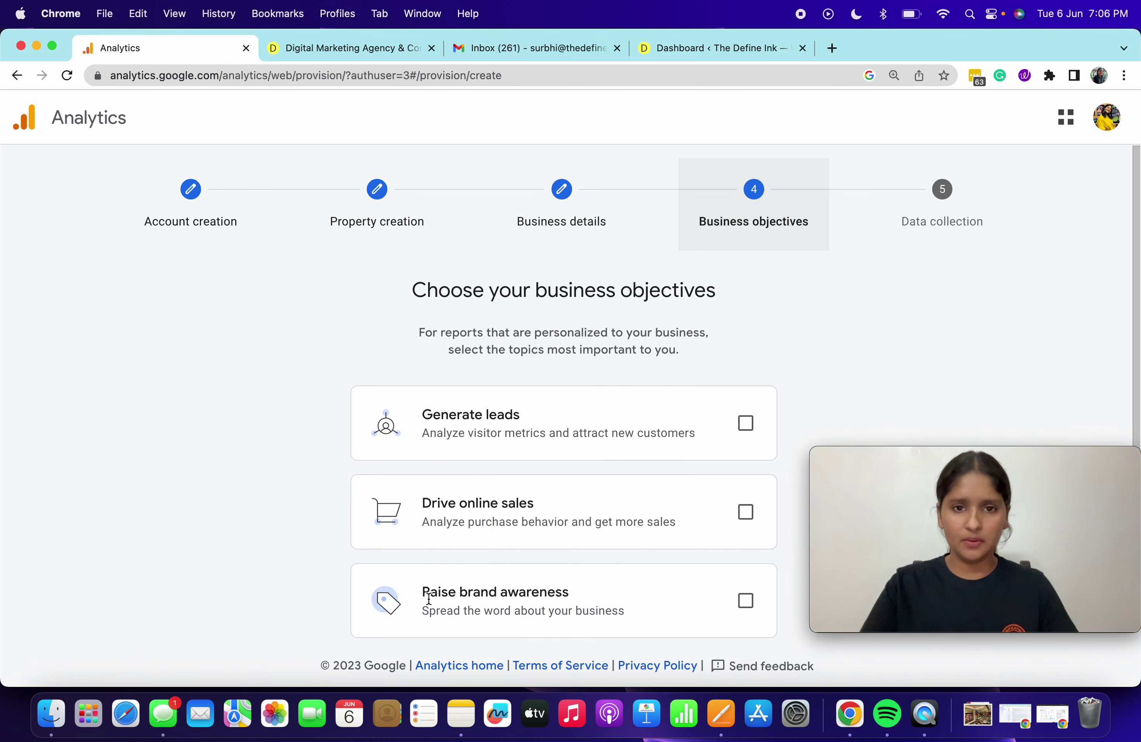
Select the objectives Generate leads, Drive online sales, Raise brand awareness and Examine user behavior
scroll(369, 450, down, 3)
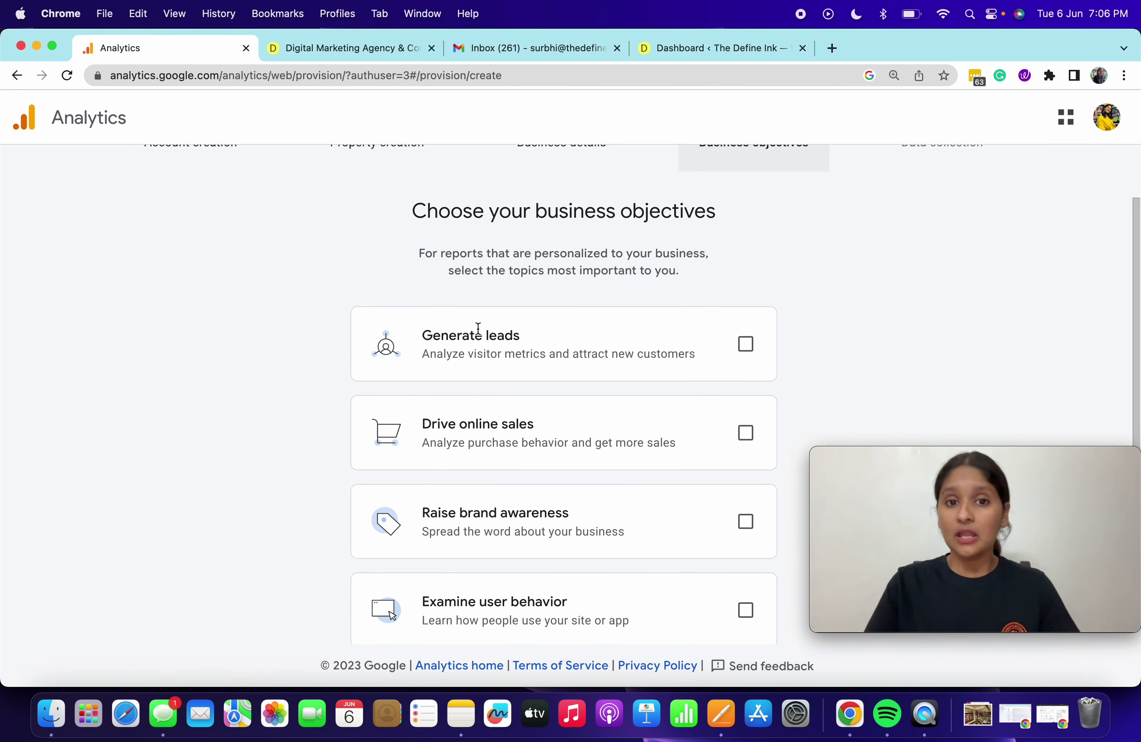
scroll(479, 482, down, 3)
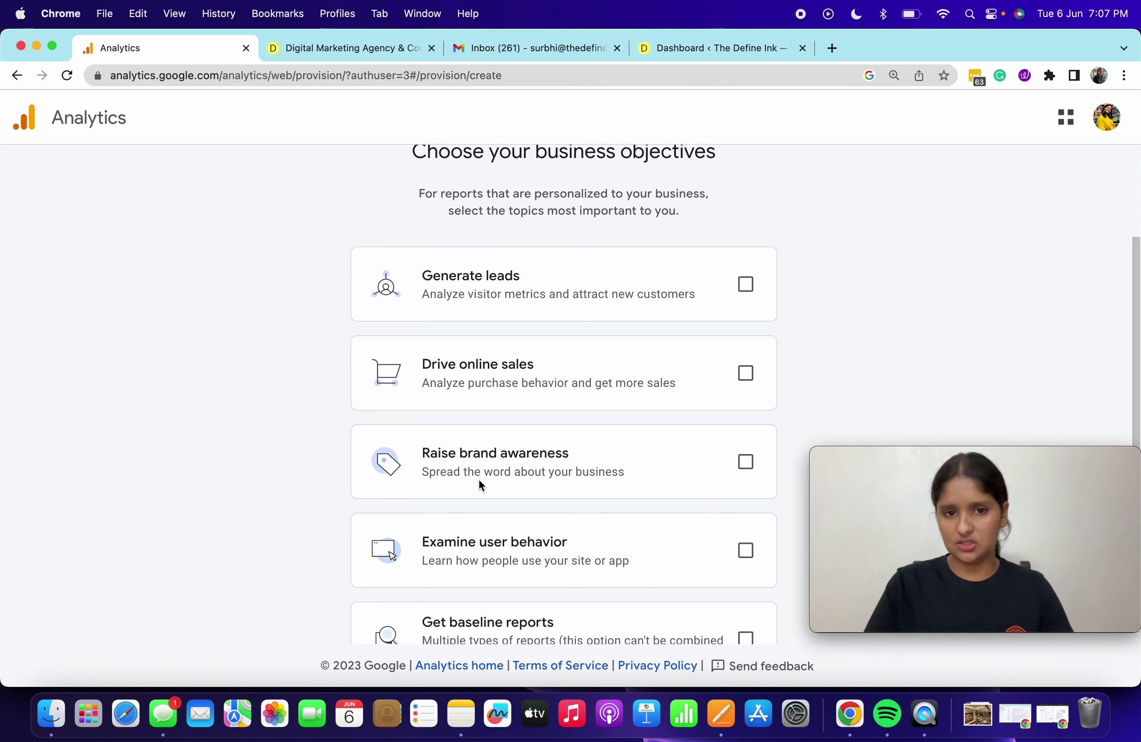
scroll(480, 482, up, 1)
scroll(448, 451, down, 4)
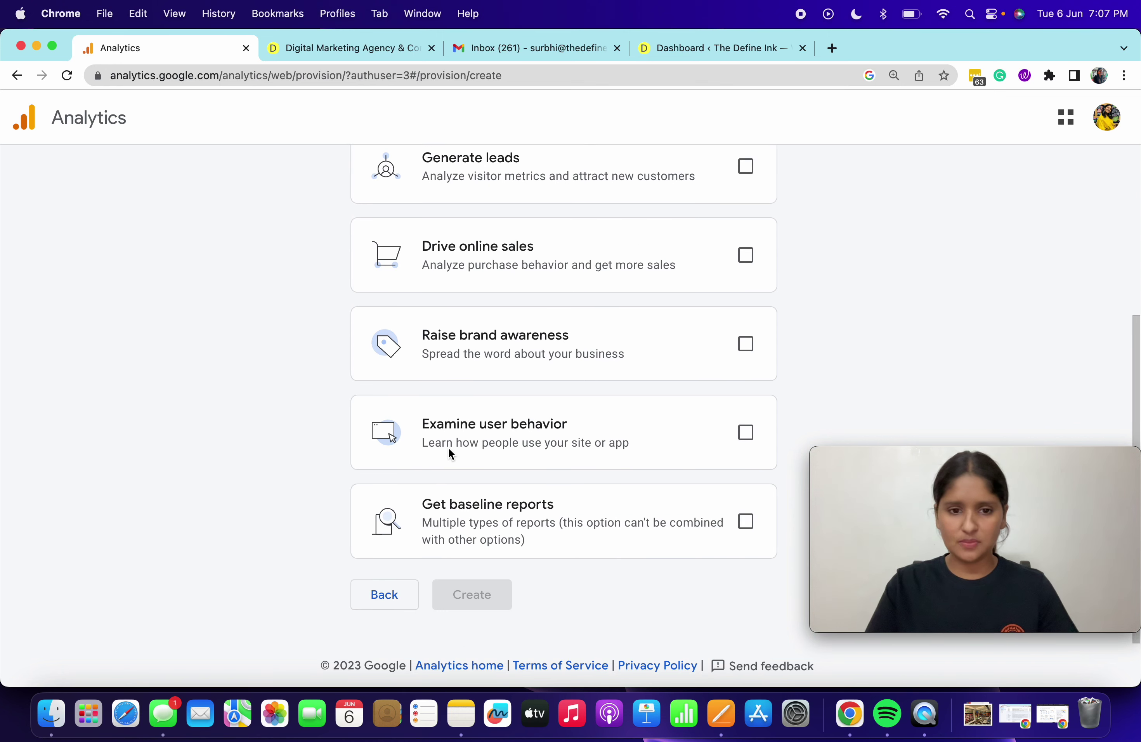
scroll(510, 334, up, 2)
click(745, 218)
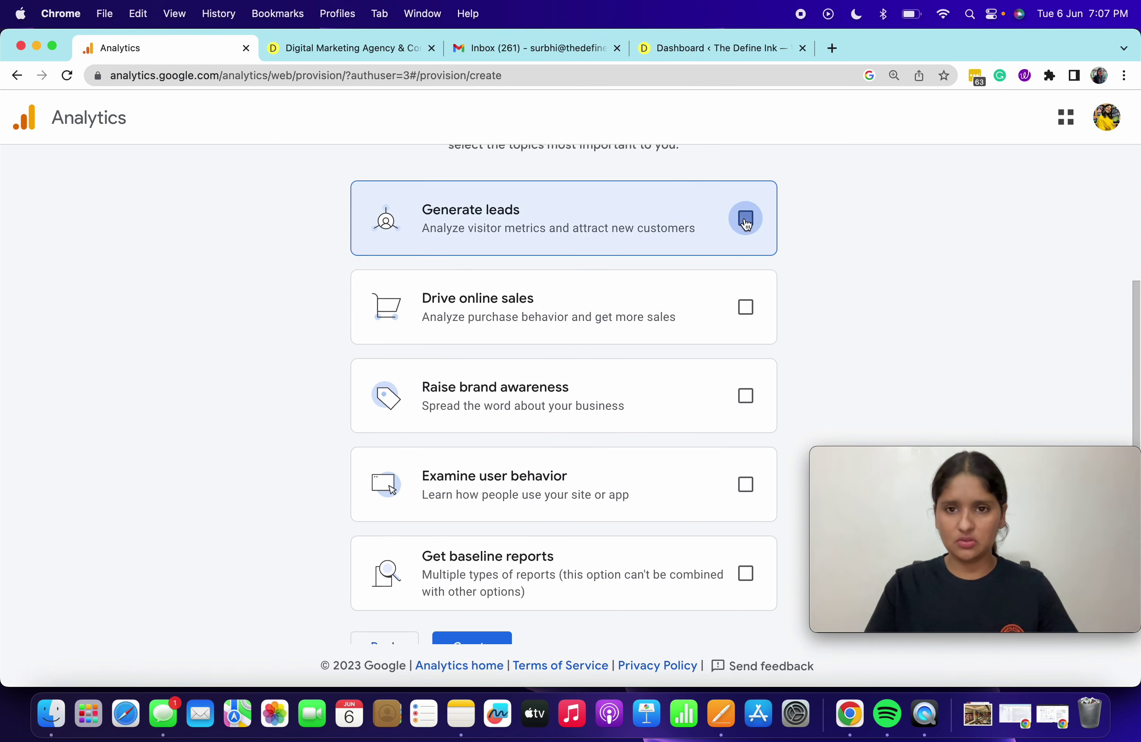
click(745, 307)
click(746, 398)
click(745, 484)
Choose Get baseline reports as the business objective and create the account
scroll(701, 514, down, 2)
click(745, 522)
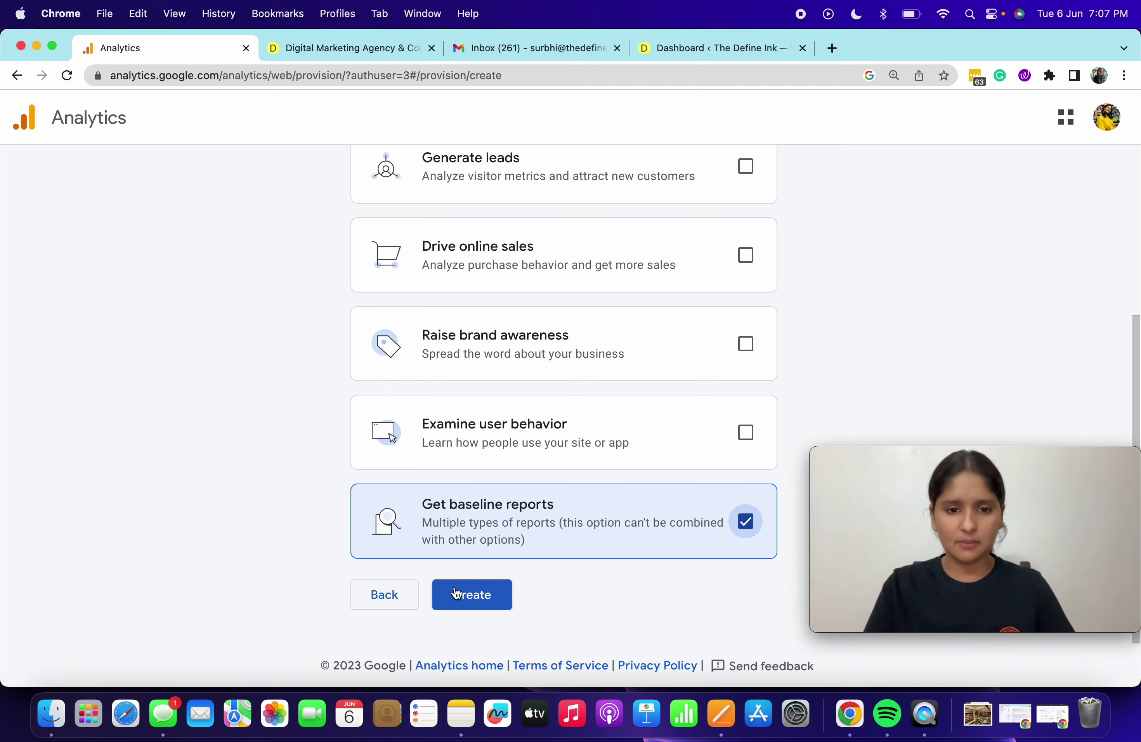
click(463, 596)
Set the terms of service country to India, then accept the Data Processing Terms and the Google Analytics agreement
click(382, 289)
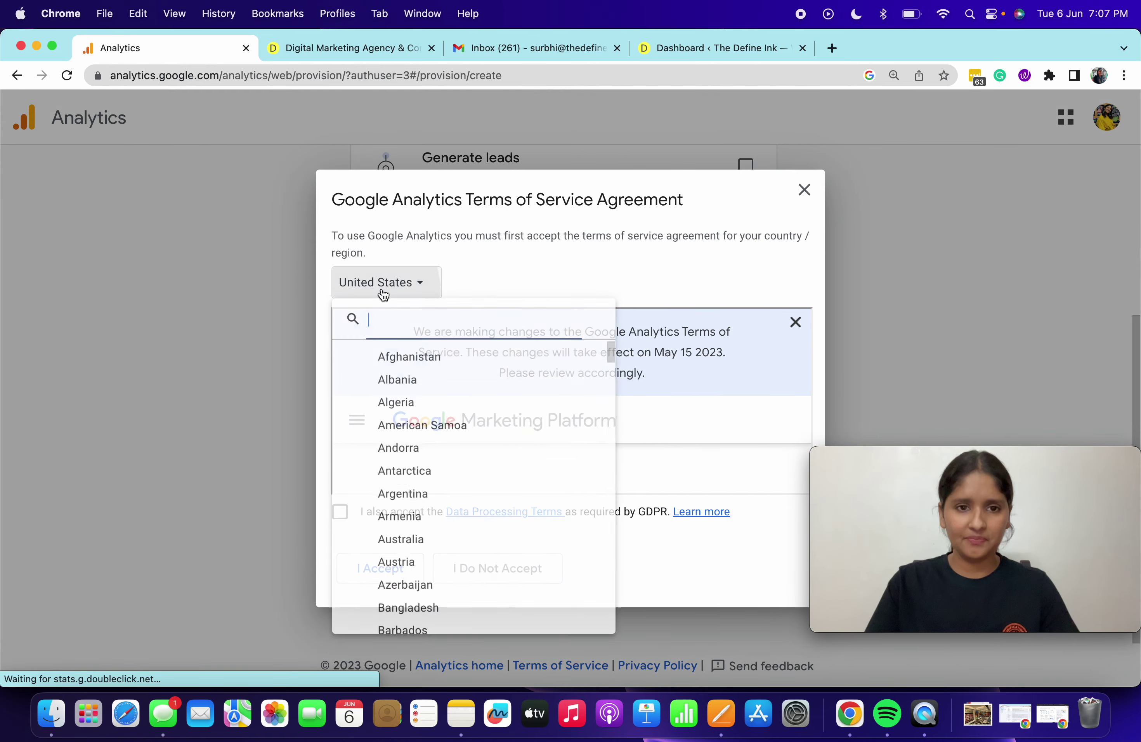
text(indi)
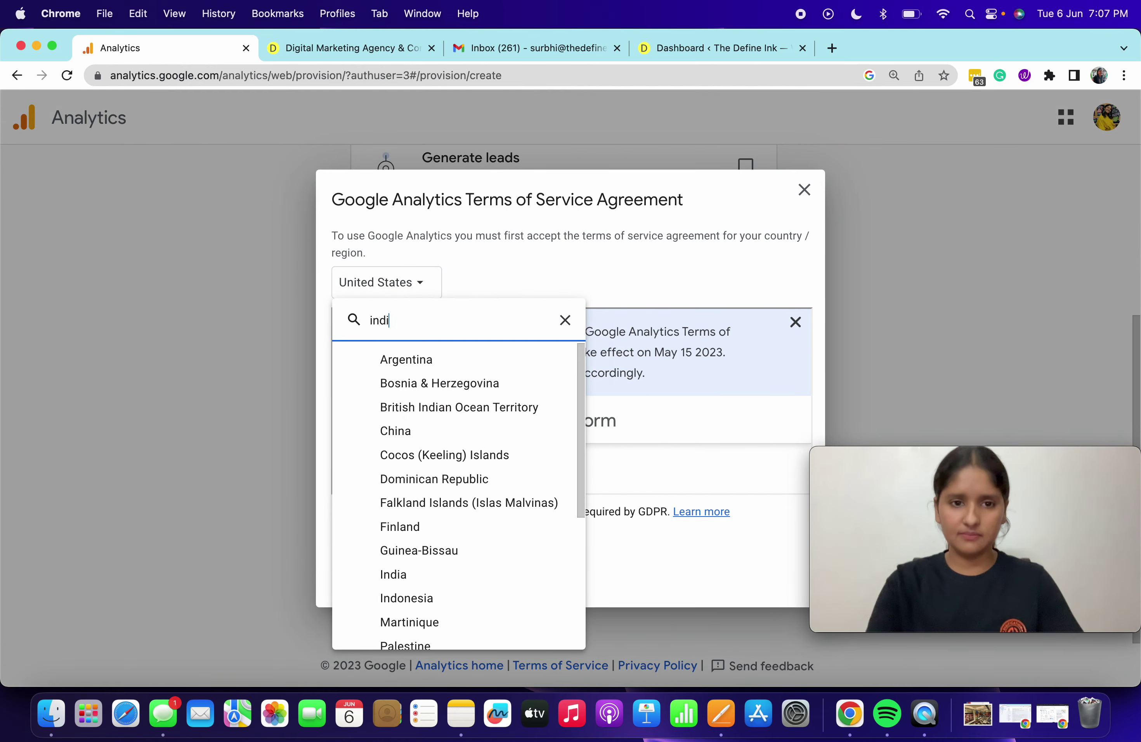
click(406, 388)
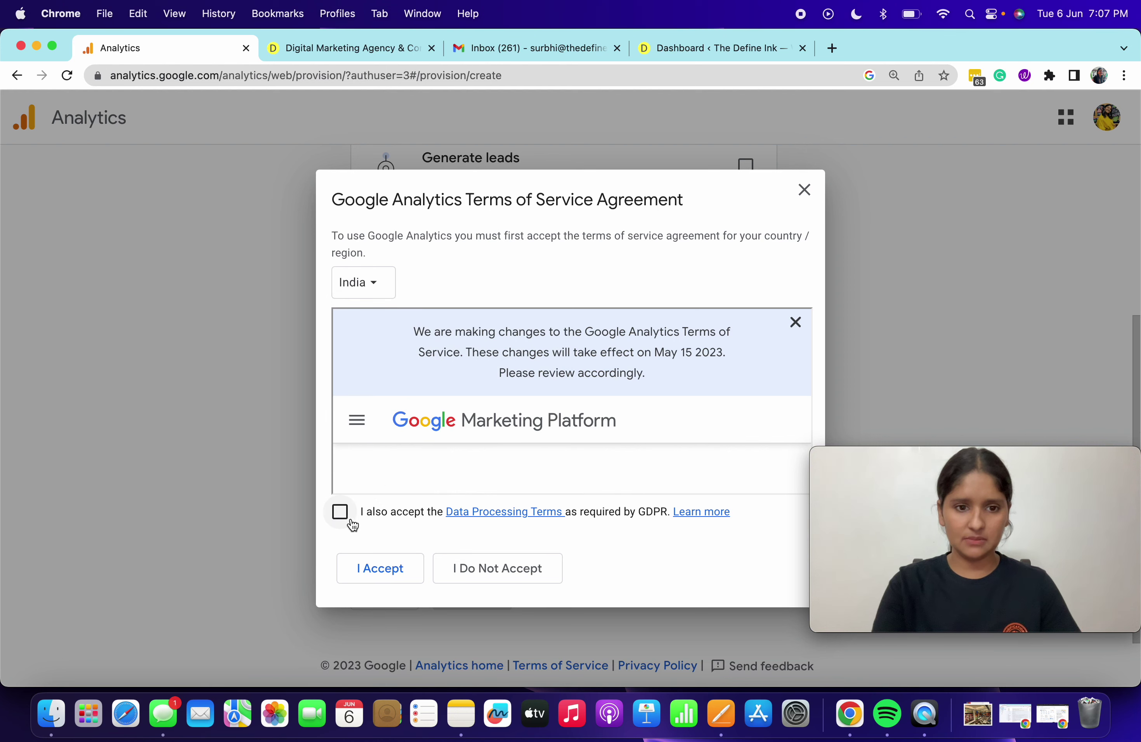
click(340, 512)
click(391, 573)
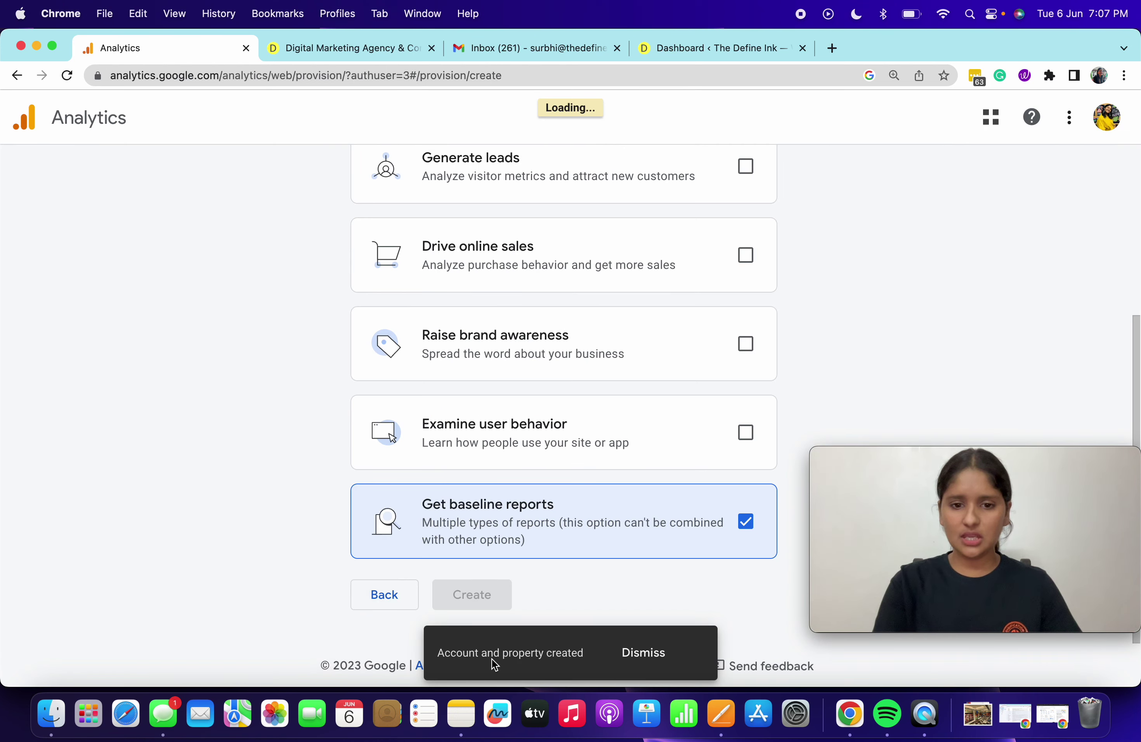
click(663, 664)
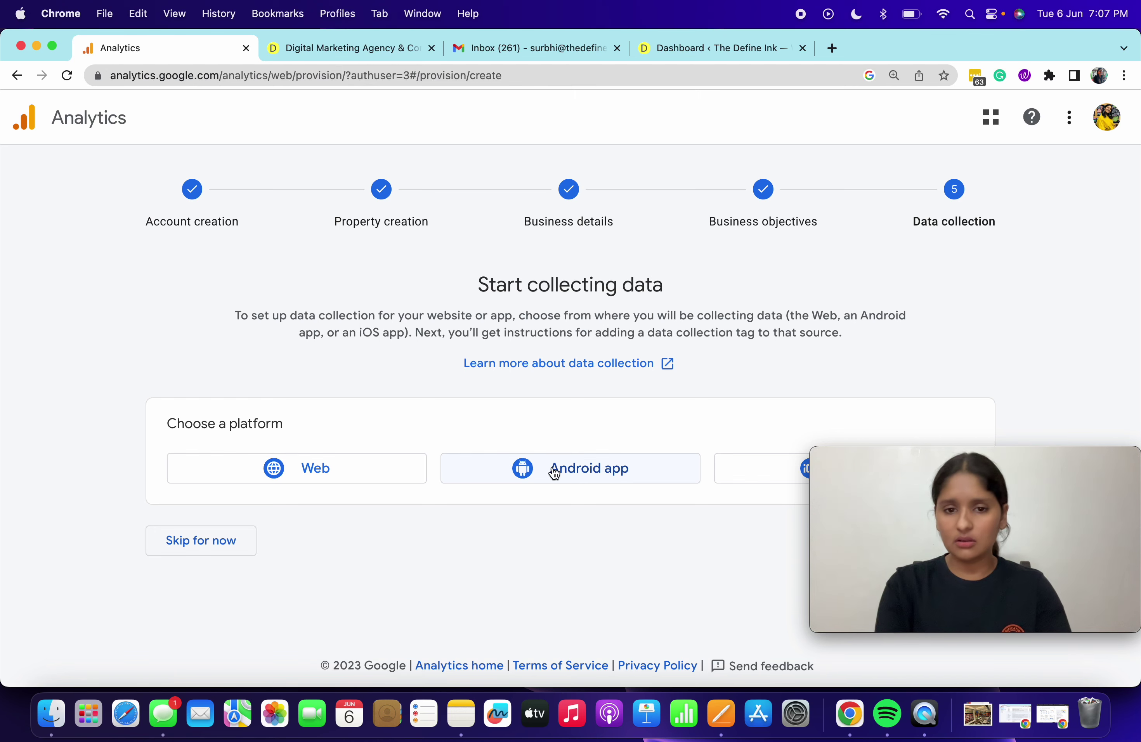
Choose Web as the data collection platform and copy the The Define Ink site's address into the stream's website URL
click(264, 477)
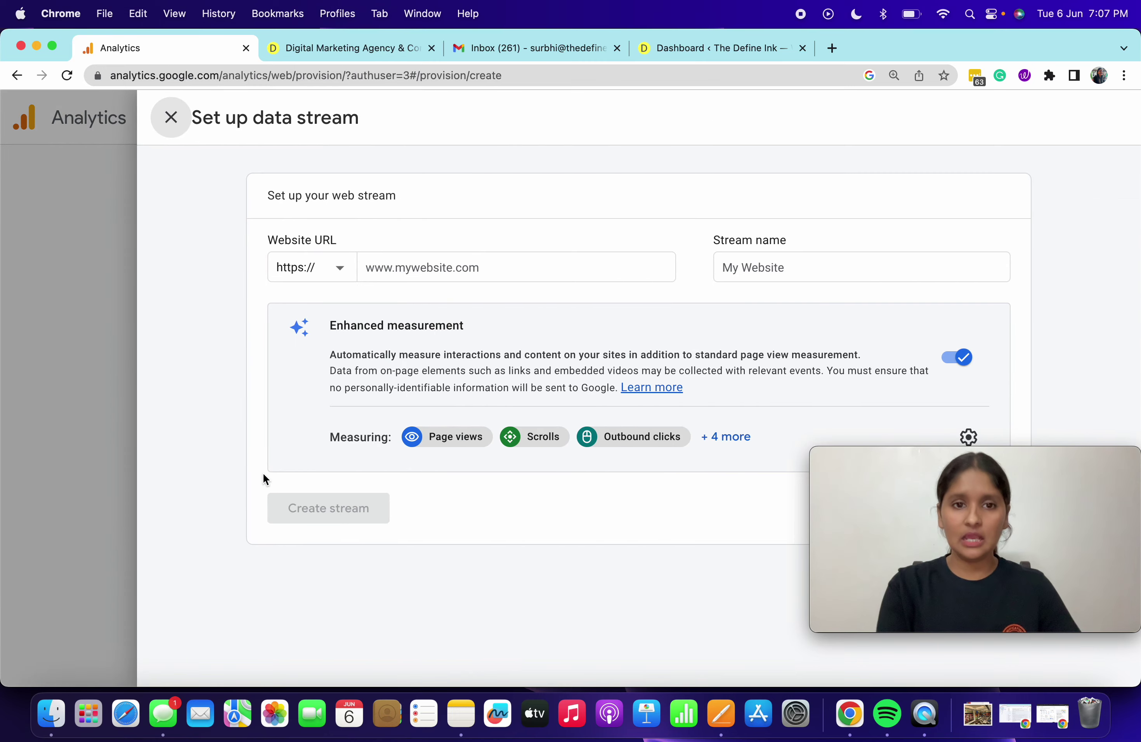
click(425, 267)
click(449, 268)
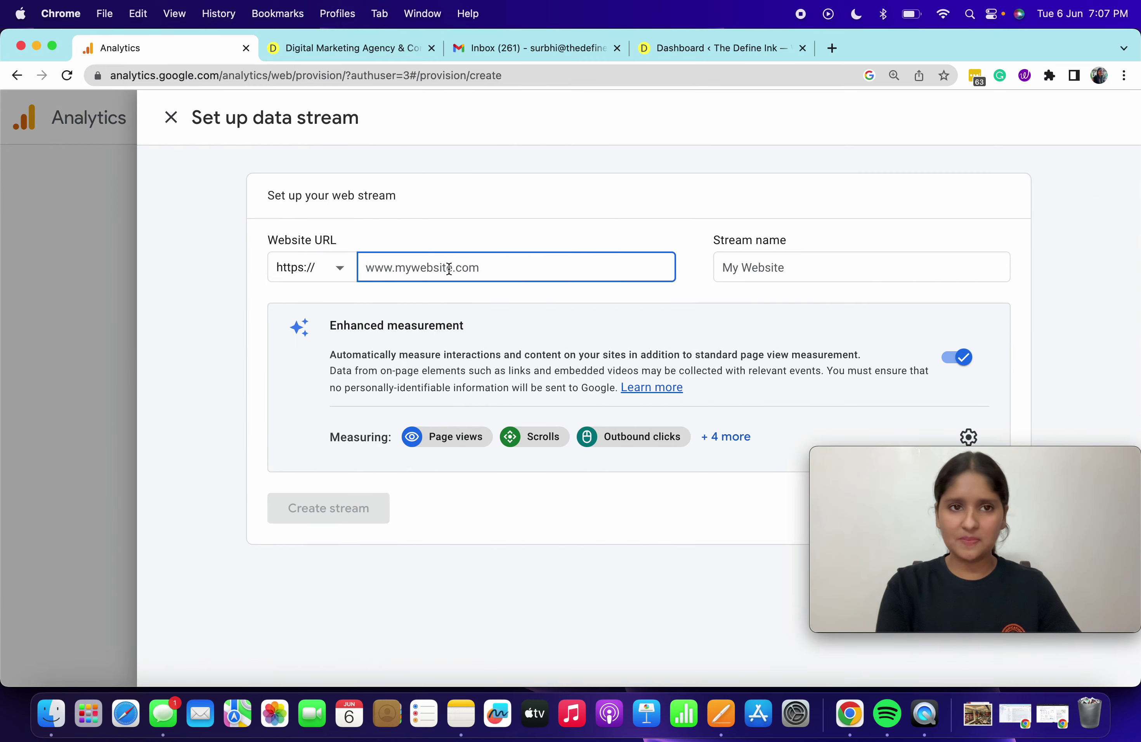
click(349, 47)
click(197, 74)
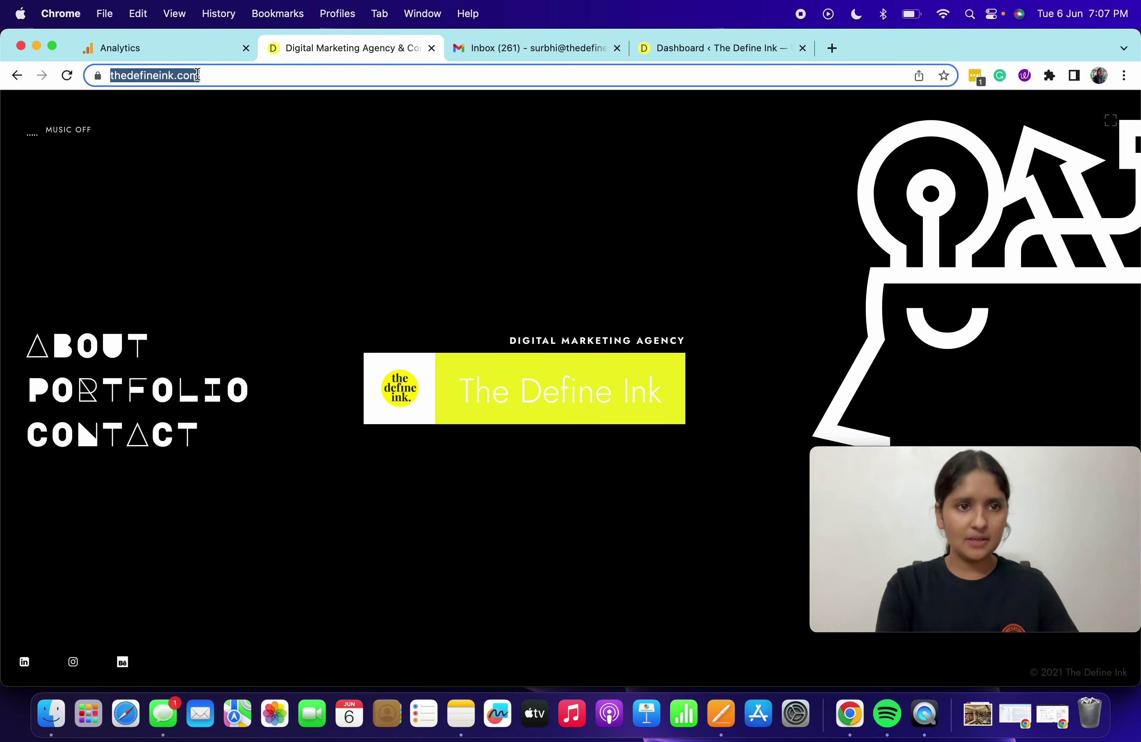
key(super+c)
click(174, 48)
click(387, 273)
key(super+v)
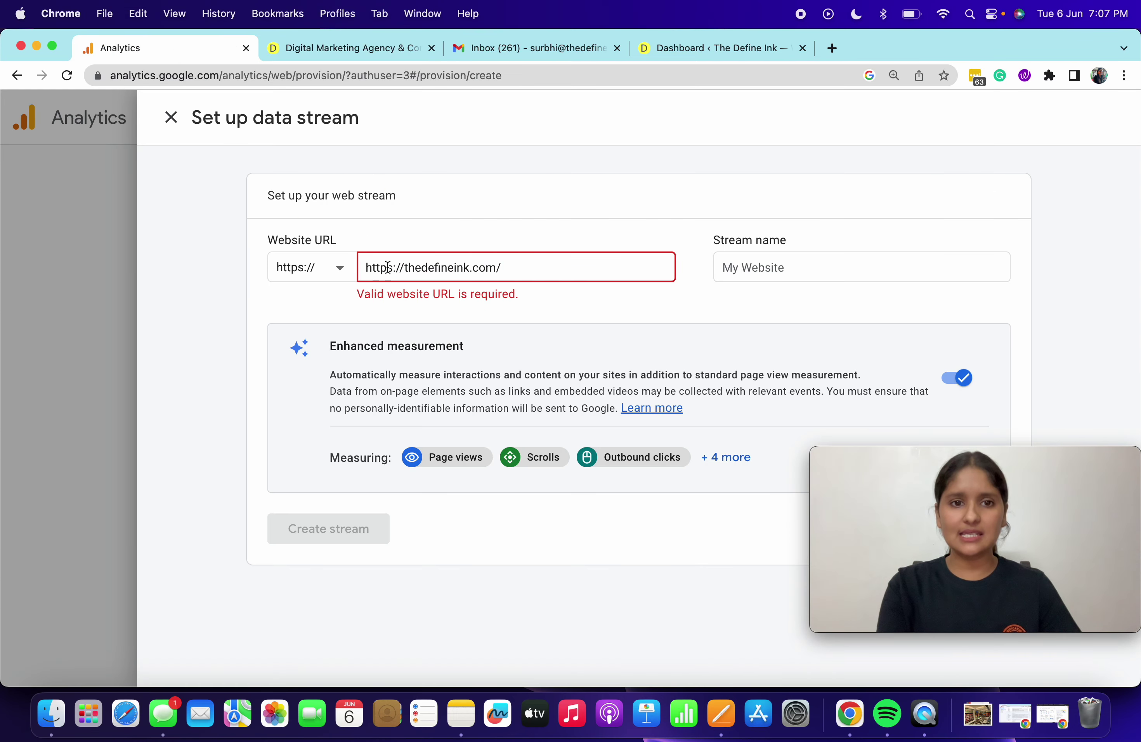
double_click(405, 268)
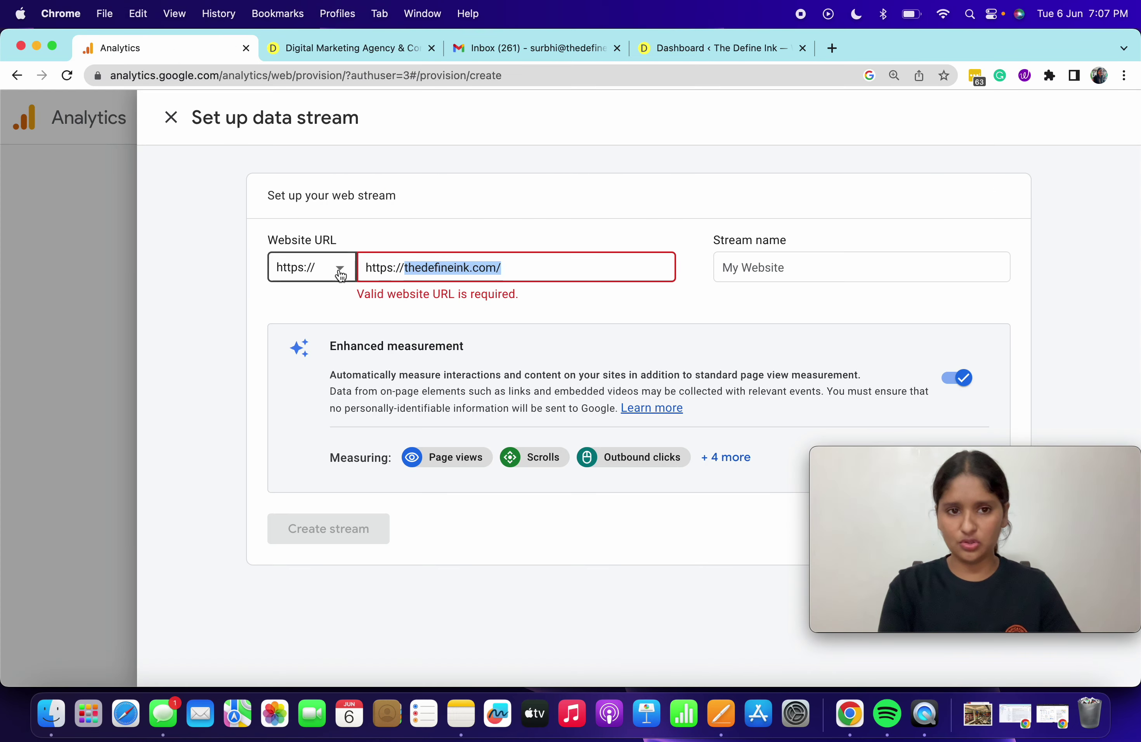
click(422, 268)
drag(407, 268, 357, 262)
key(BackSpace)
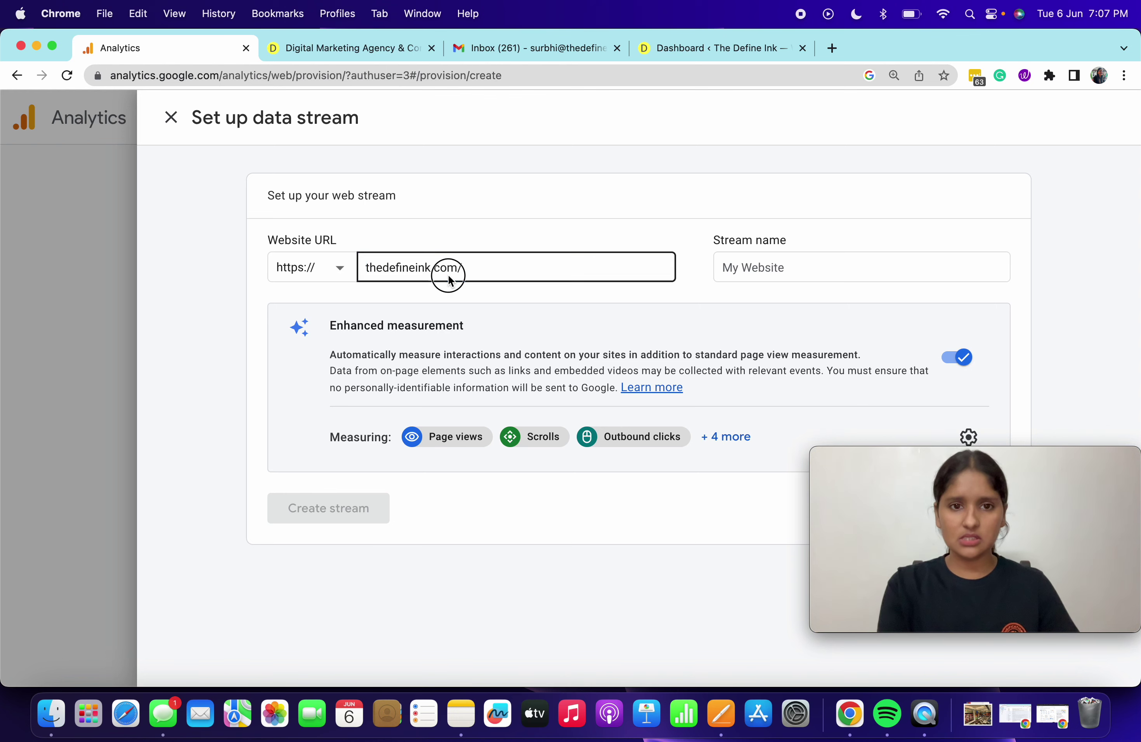
click(519, 267)
Name the stream TDI Website and create it with enhanced measurement on
click(771, 269)
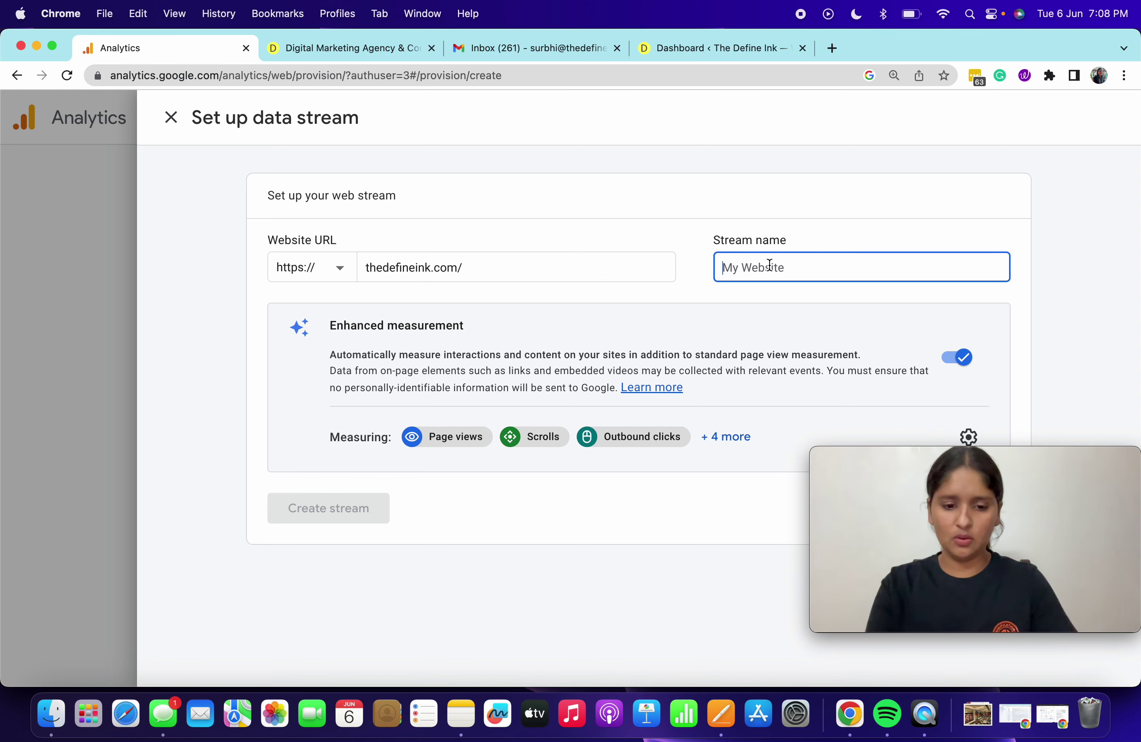
text(TDI Webi)
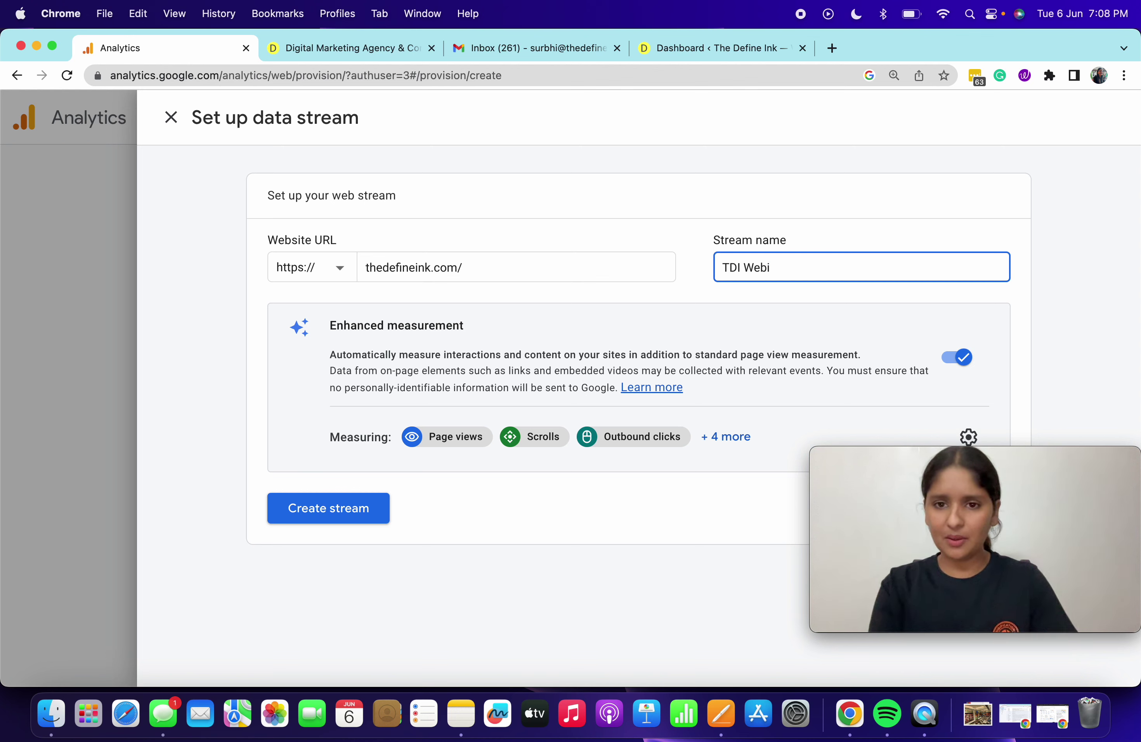
text(tsite)
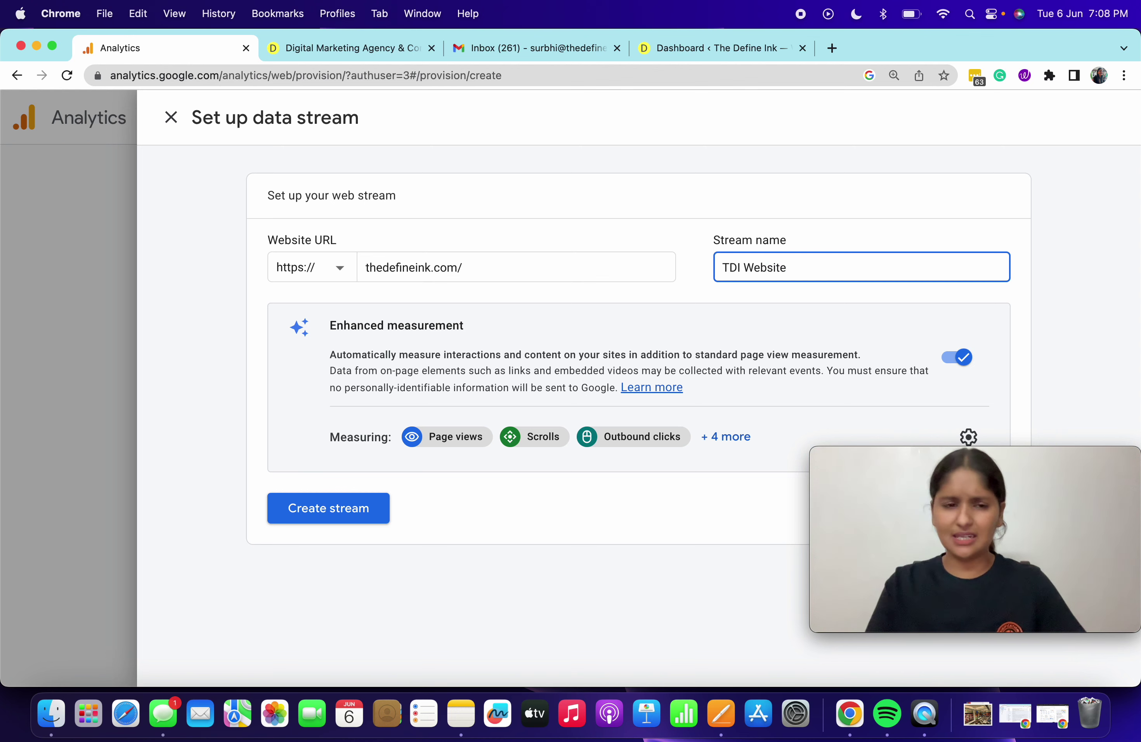
click(638, 501)
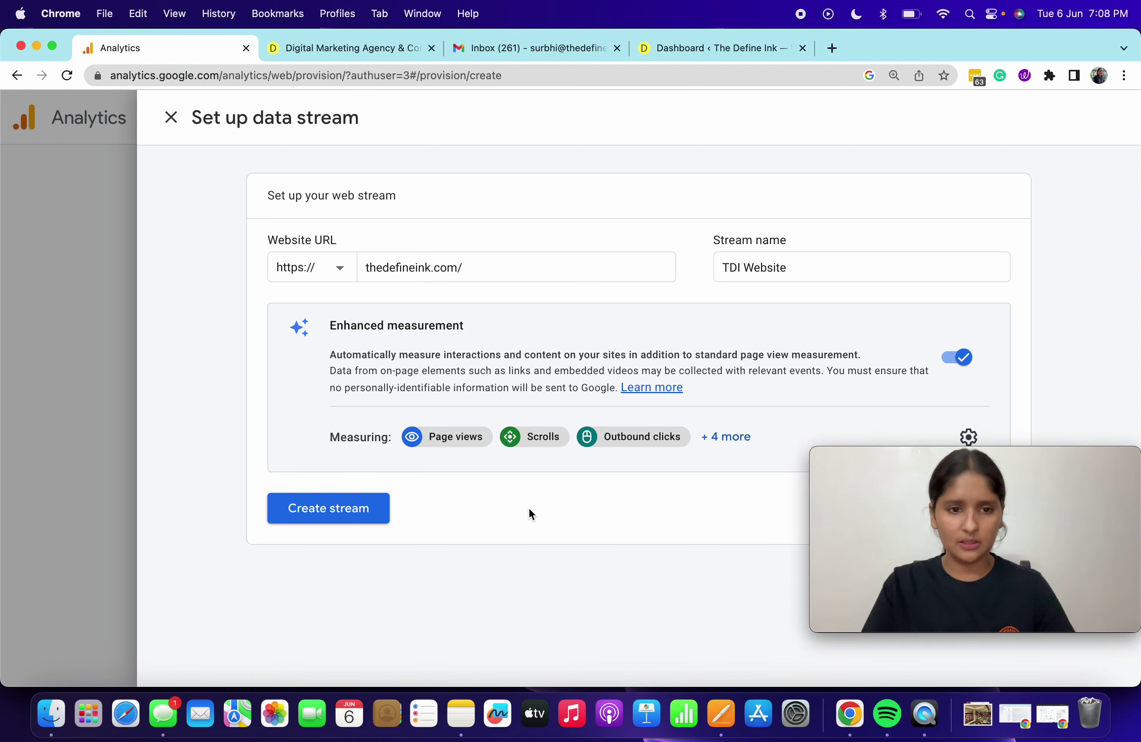
click(333, 509)
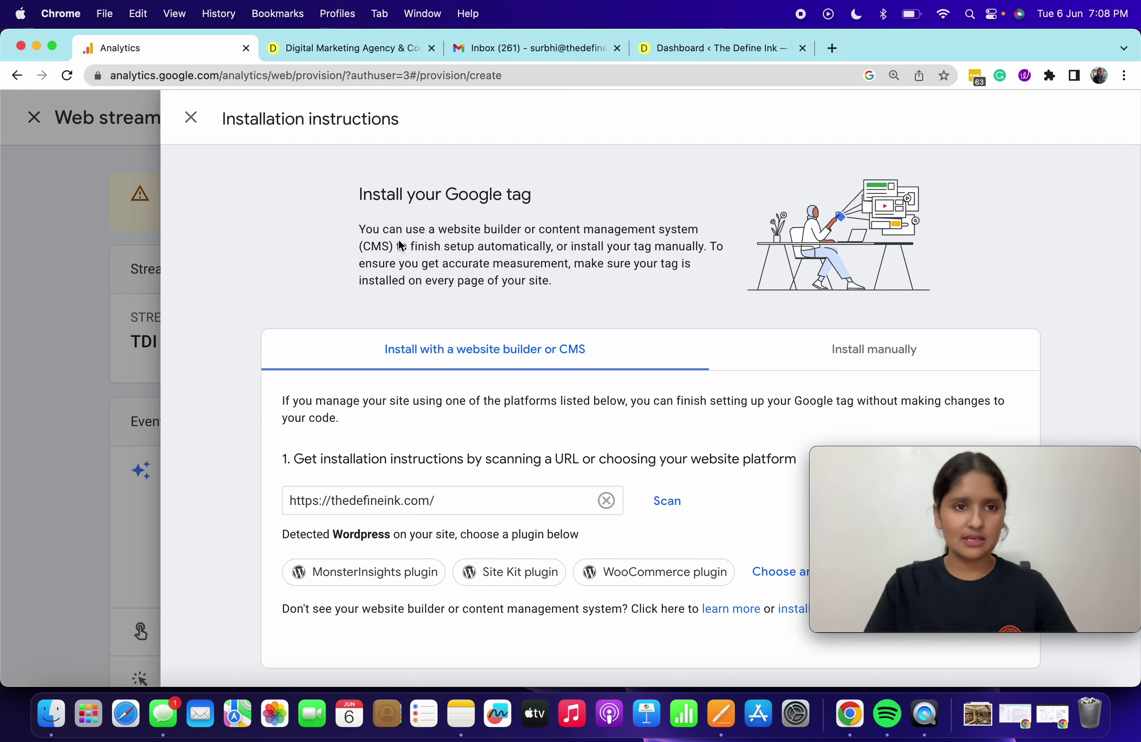
Leave the tag installation instructions and examine the web stream's measurement ID, events and Google tag options, then close the details
click(191, 118)
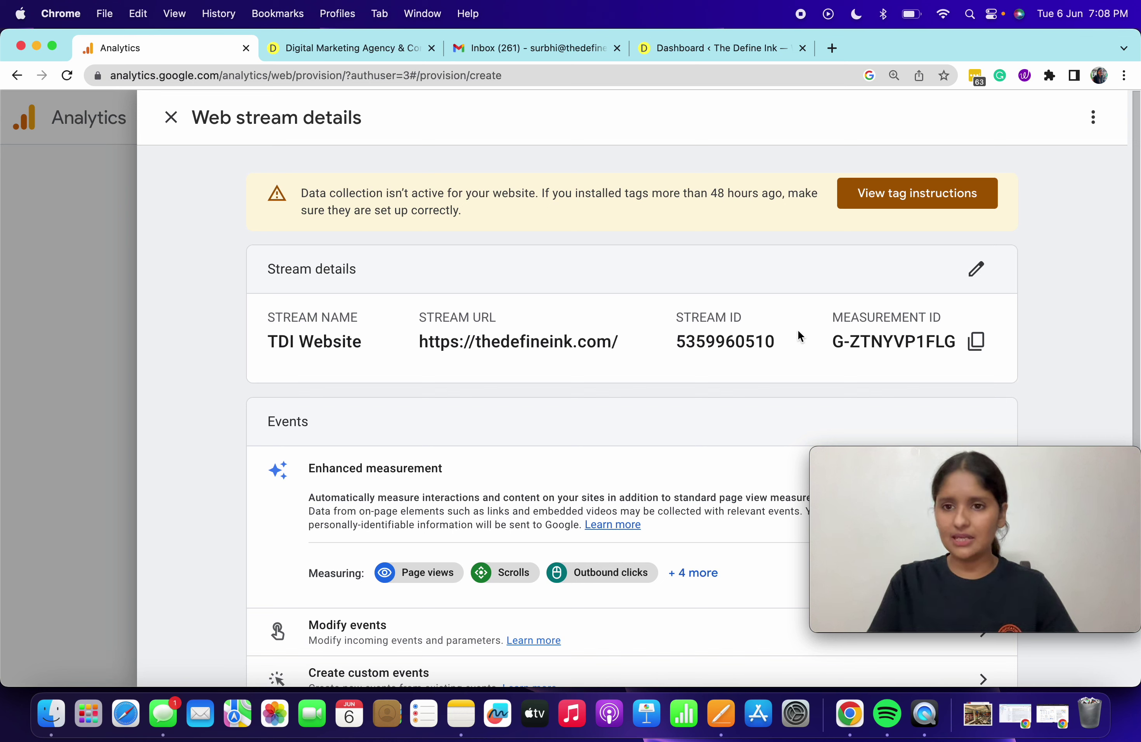
triple_click(857, 341)
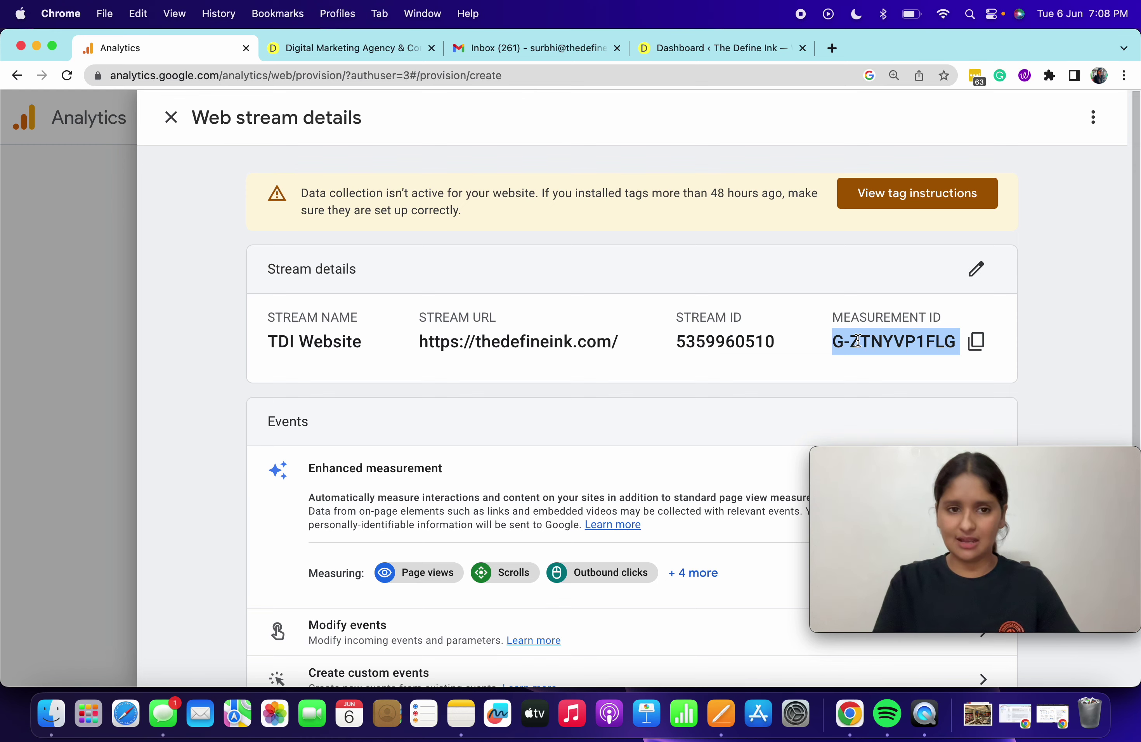
scroll(699, 308, down, 5)
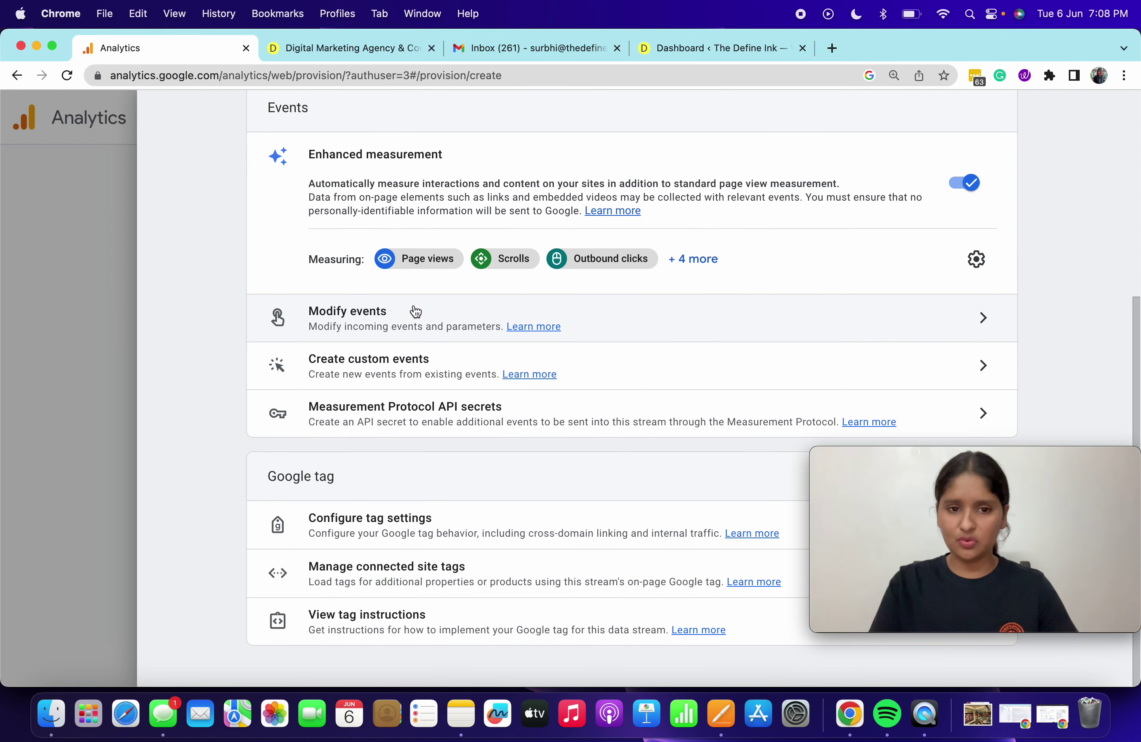
scroll(414, 311, up, 5)
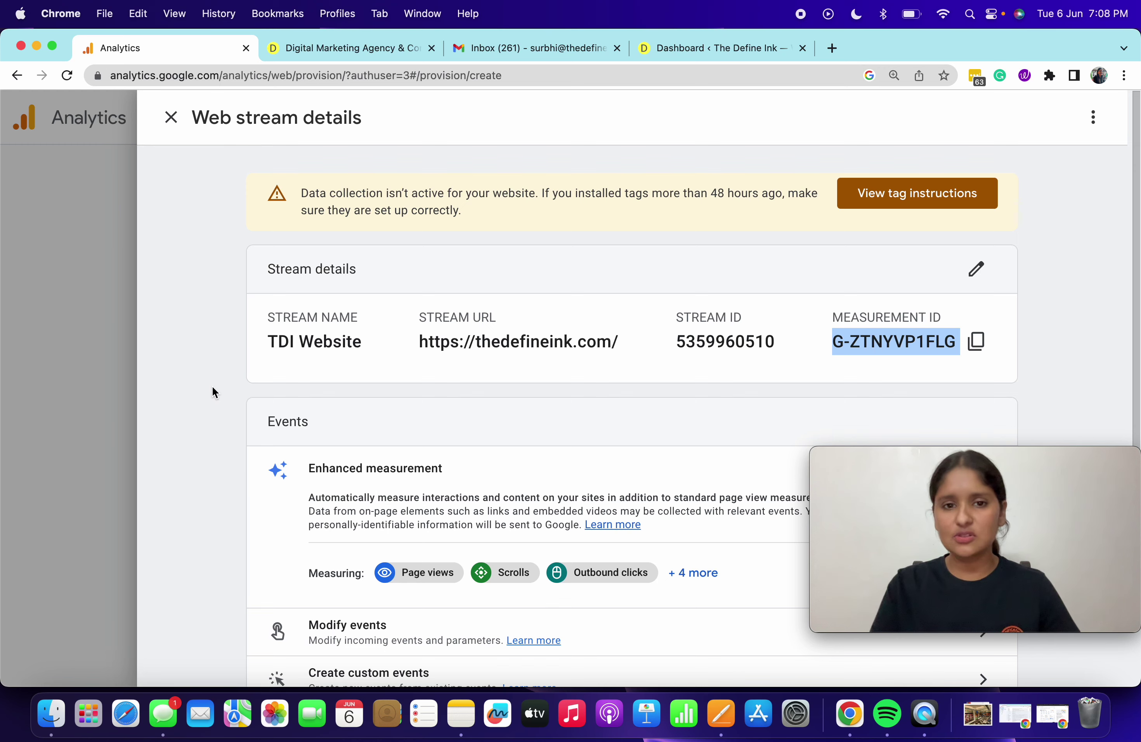
scroll(213, 387, down, 4)
scroll(212, 366, up, 4)
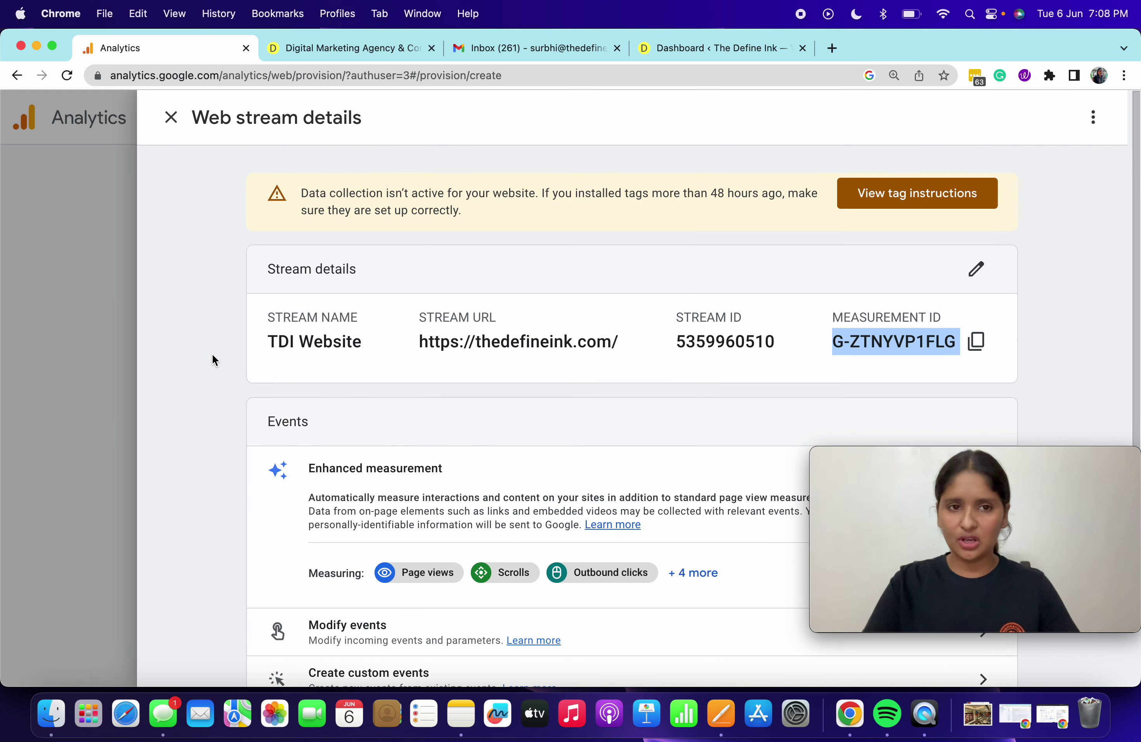
click(159, 120)
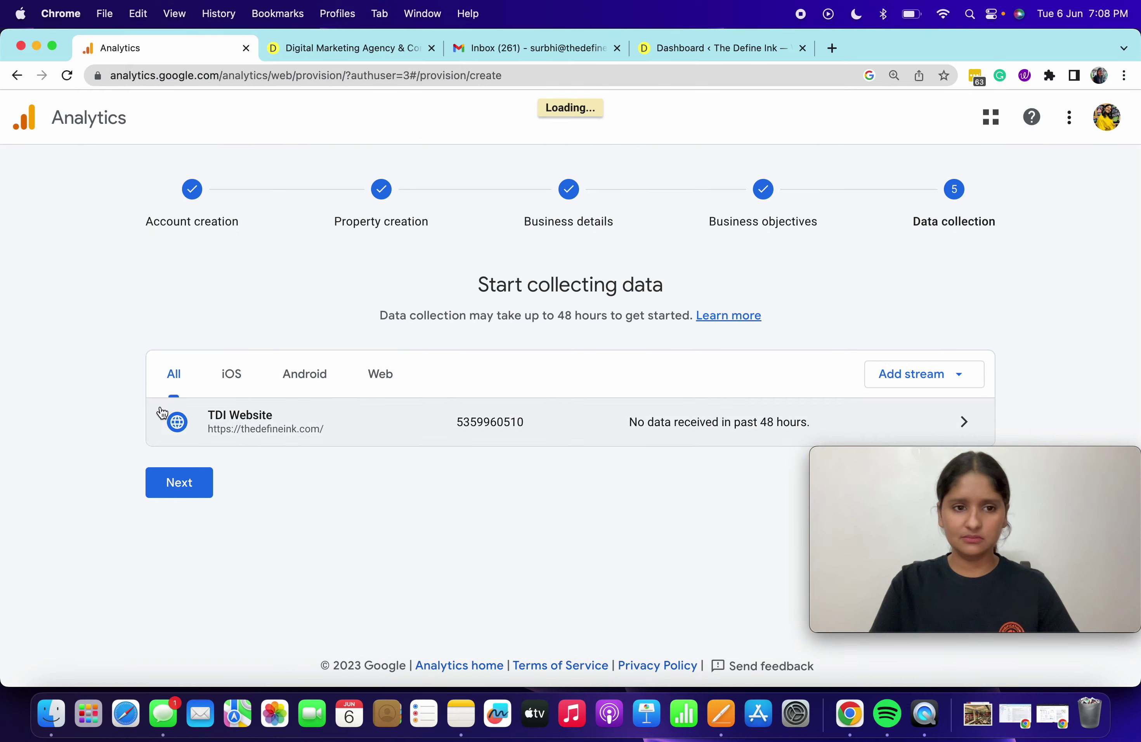
Reopen the TDI Website stream to check its details and event settings, then return to the stream list
click(243, 424)
scroll(569, 414, down, 3)
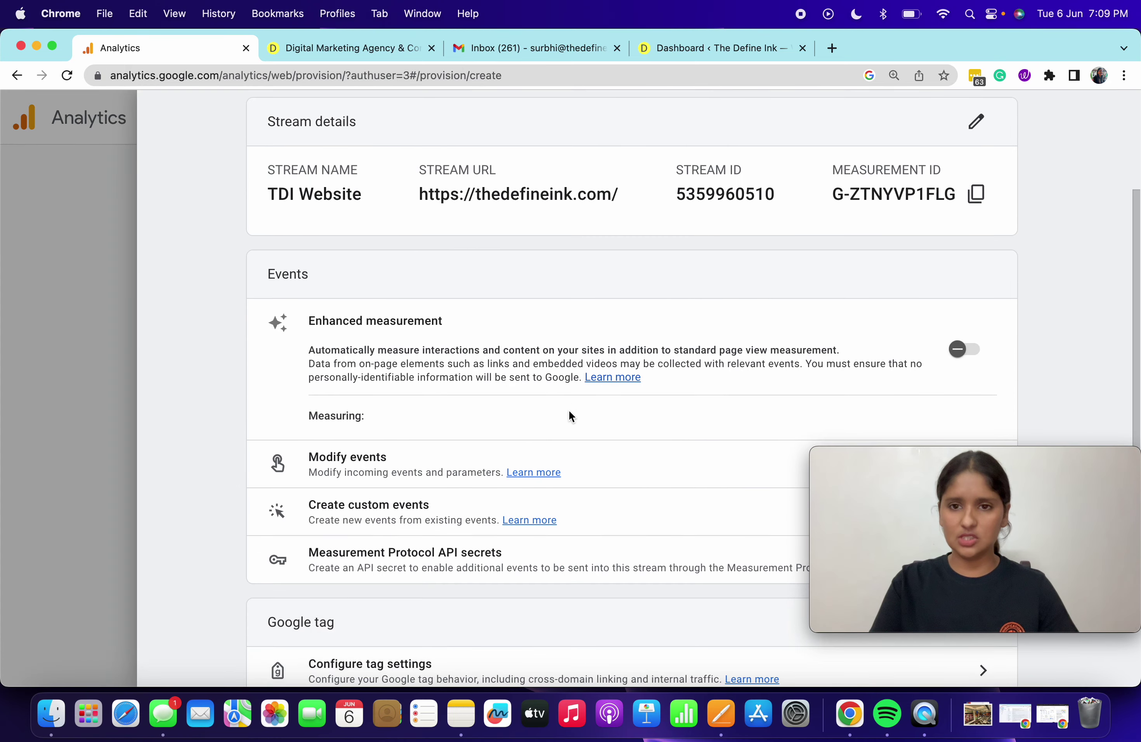
scroll(570, 415, up, 3)
click(171, 118)
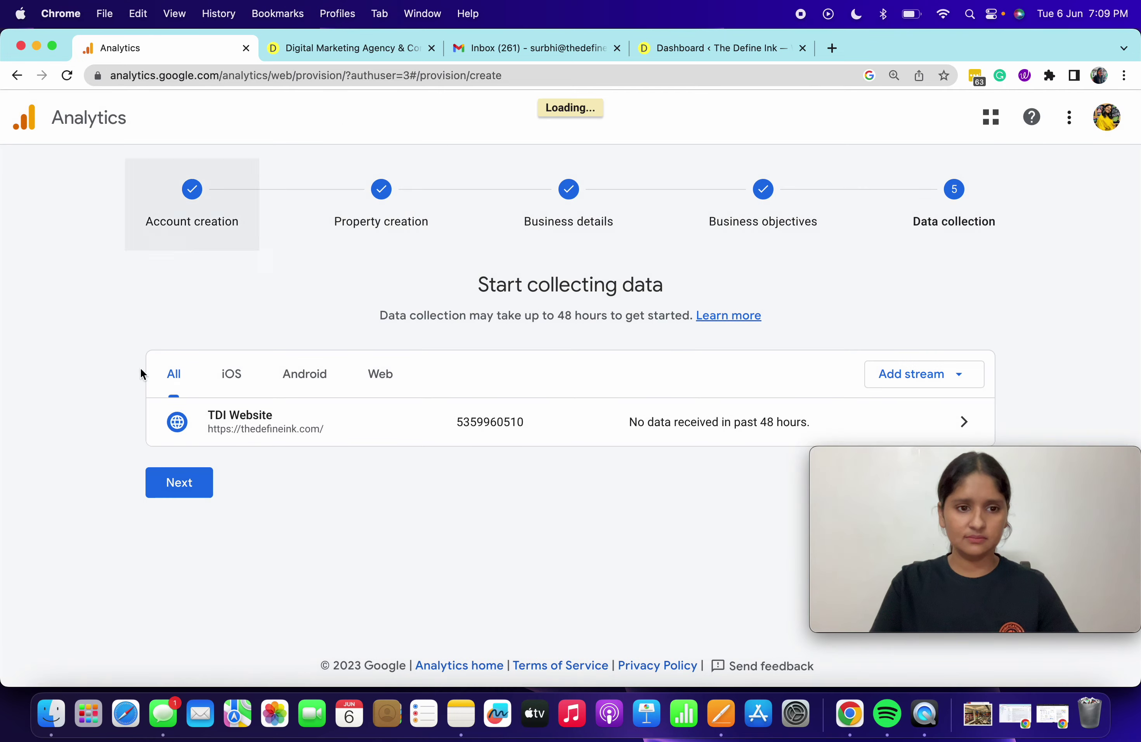
Continue past the data collection stage and look over the closing setup page
click(166, 493)
scroll(592, 475, down, 3)
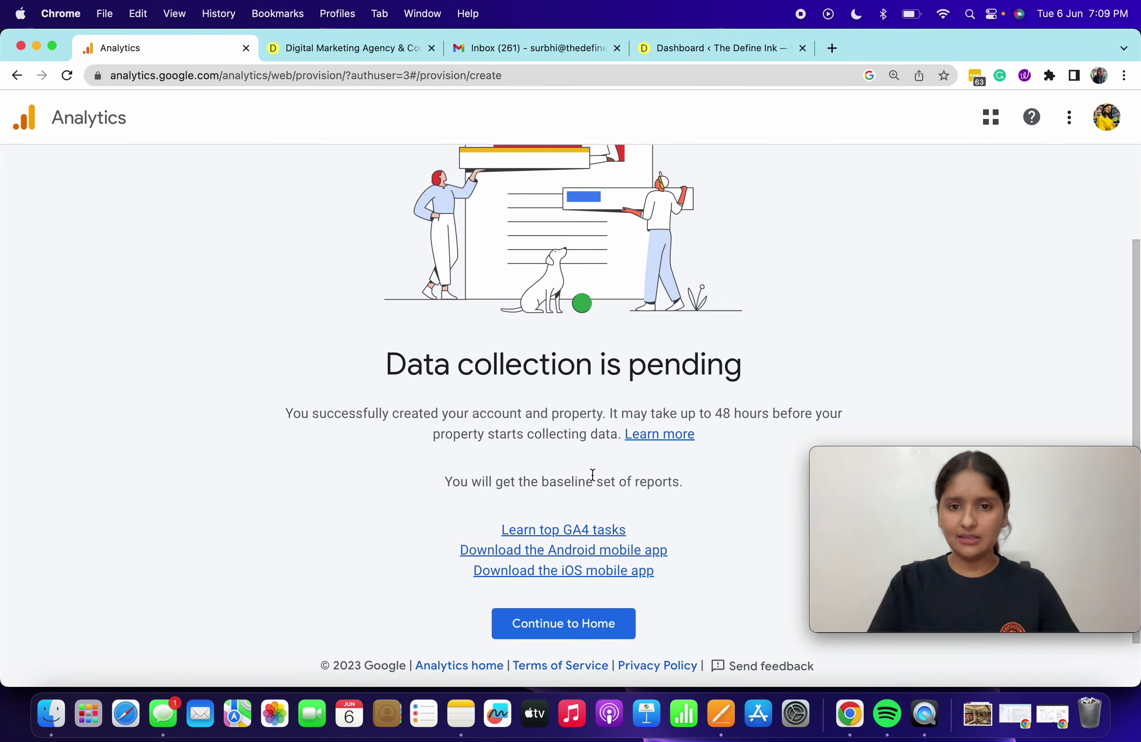
scroll(273, 377, up, 3)
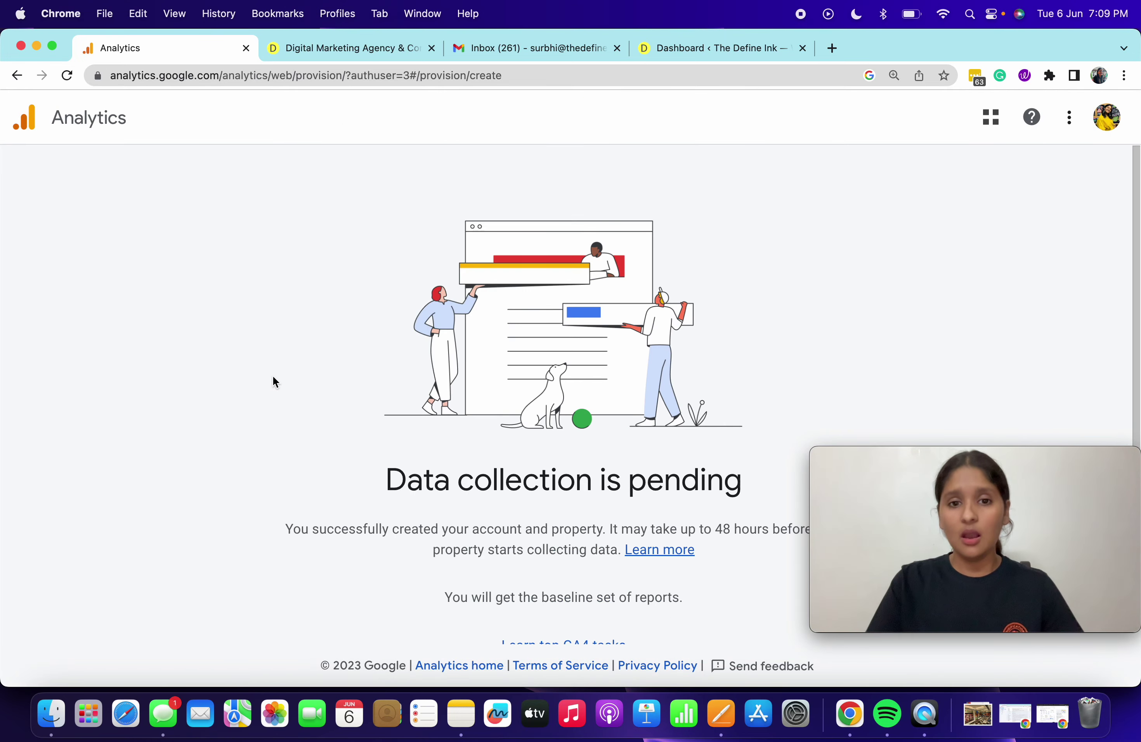